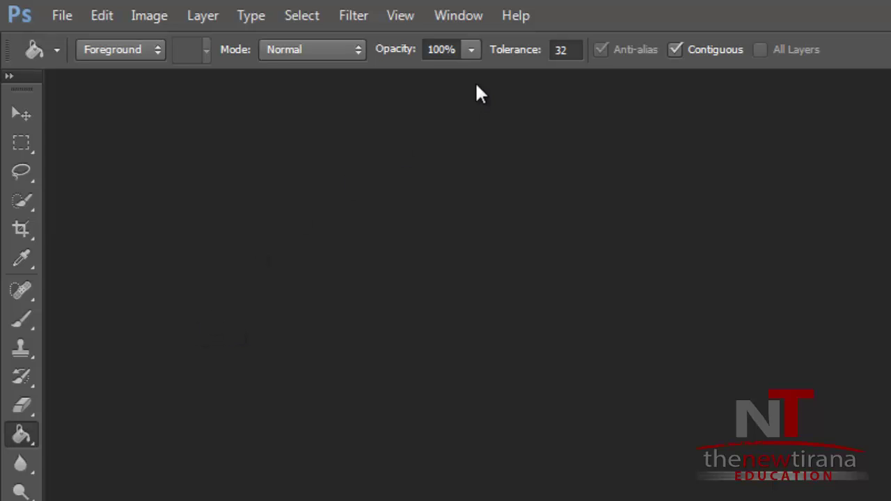
Show the Timeline panel and begin a new document.
click(465, 14)
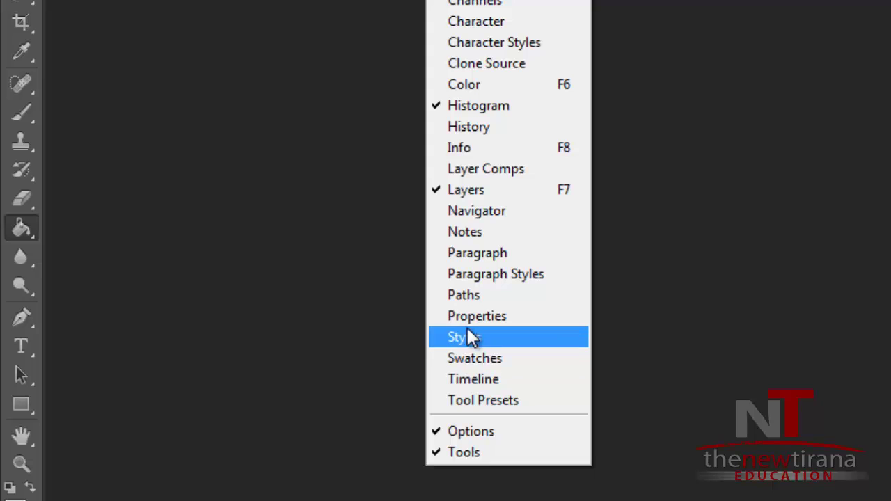
click(473, 379)
click(62, 16)
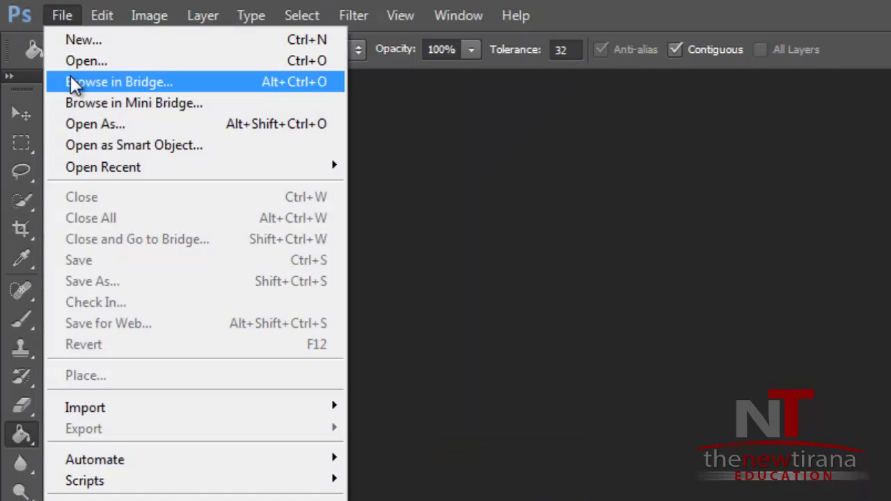
click(65, 38)
Create the new document at 300 × 250 pixels.
double_click(813, 337)
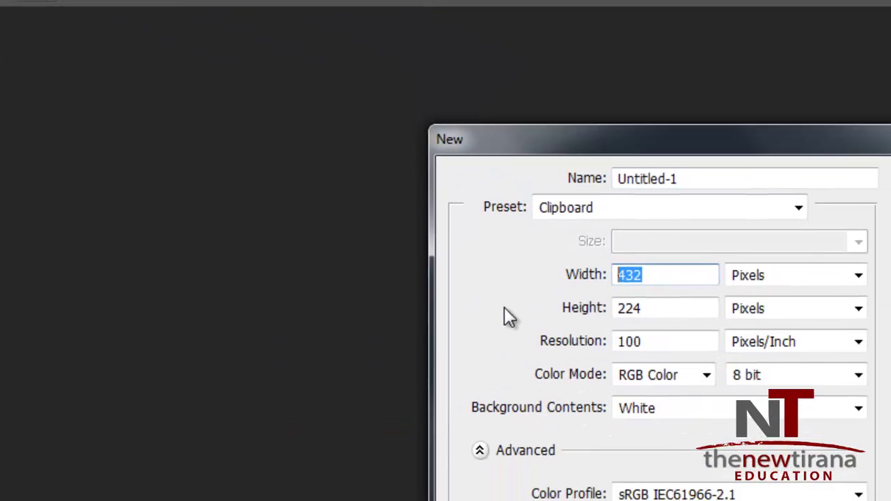
text(300)
key(Tab)
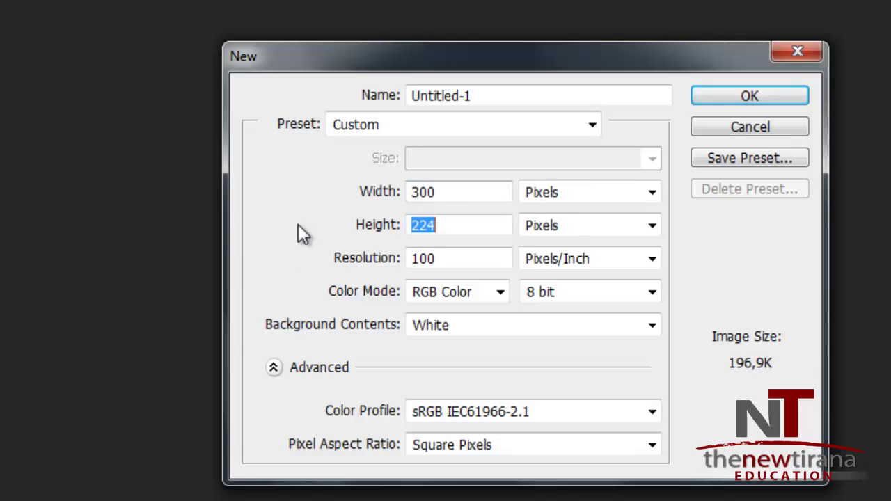
text(250)
key(Return)
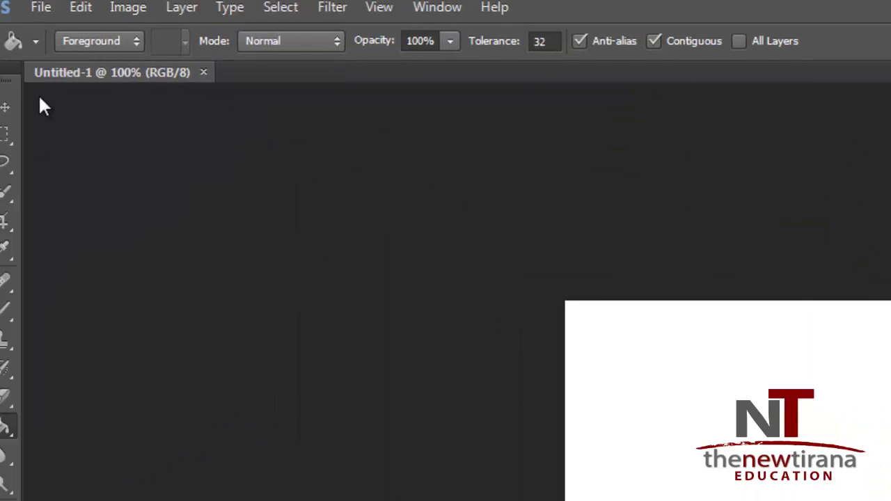
click(64, 14)
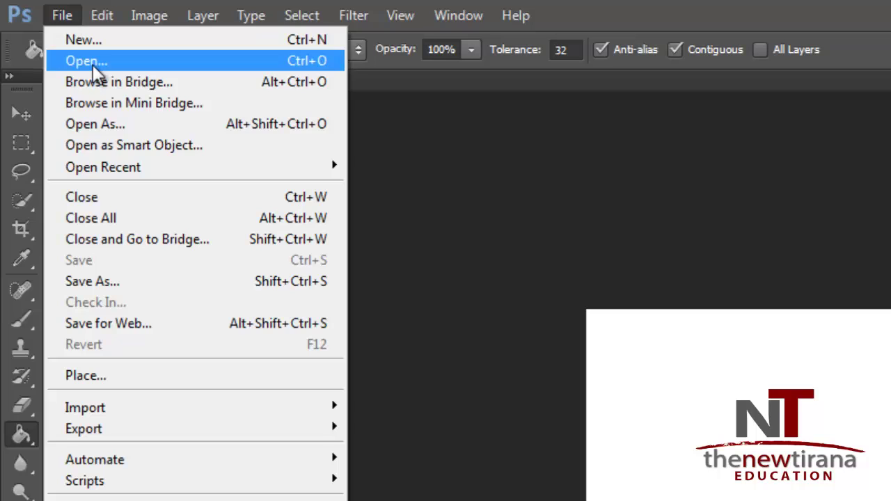
Open 'logo thenewtirana official.psd' from imazhet and marquee-select the NT letters.
click(76, 60)
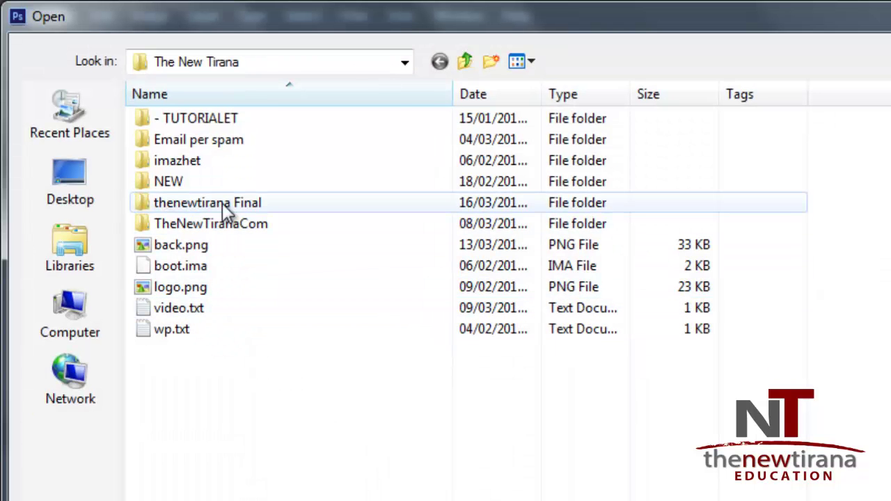
double_click(230, 166)
double_click(768, 193)
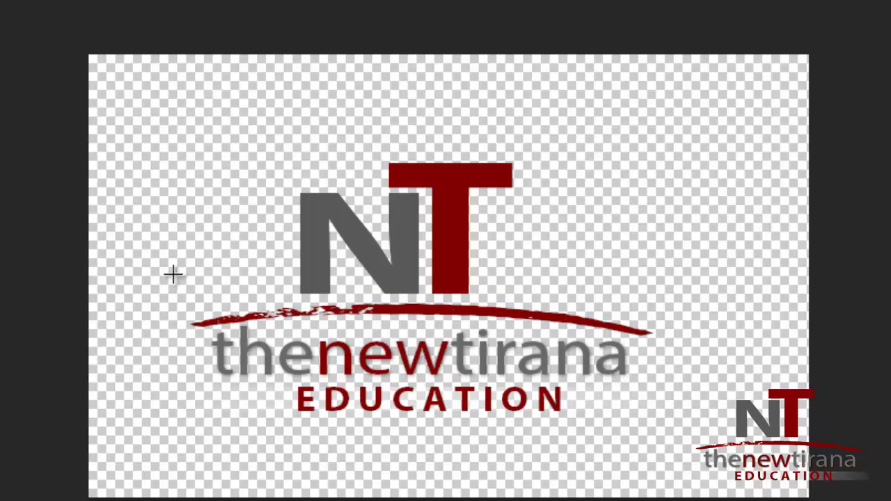
mouse_move(247, 140)
mouse_down()
mouse_move(557, 290)
mouse_move(558, 300)
mouse_up()
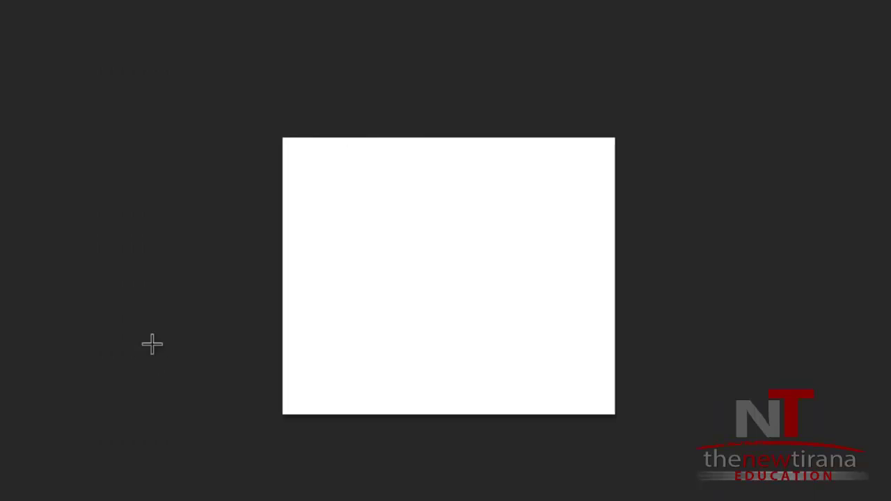
Paste the NT letters, scale them down and move them near the top centre.
key(ctrl+v)
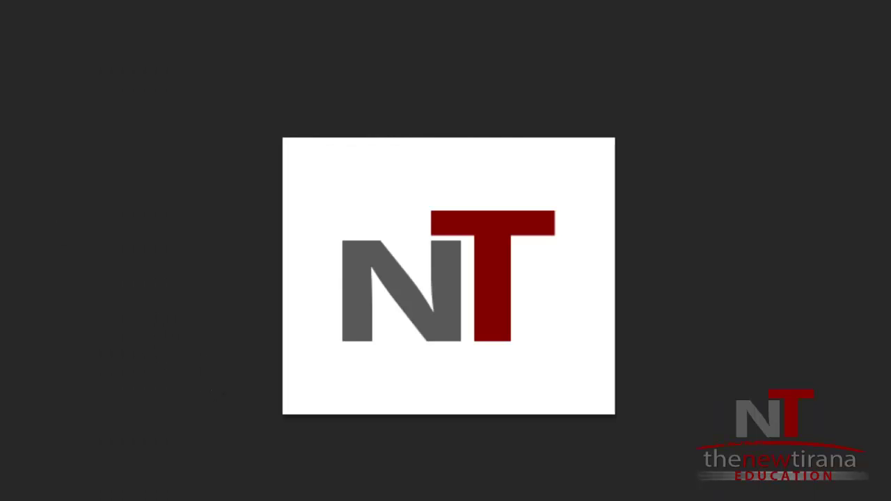
key(ctrl+t)
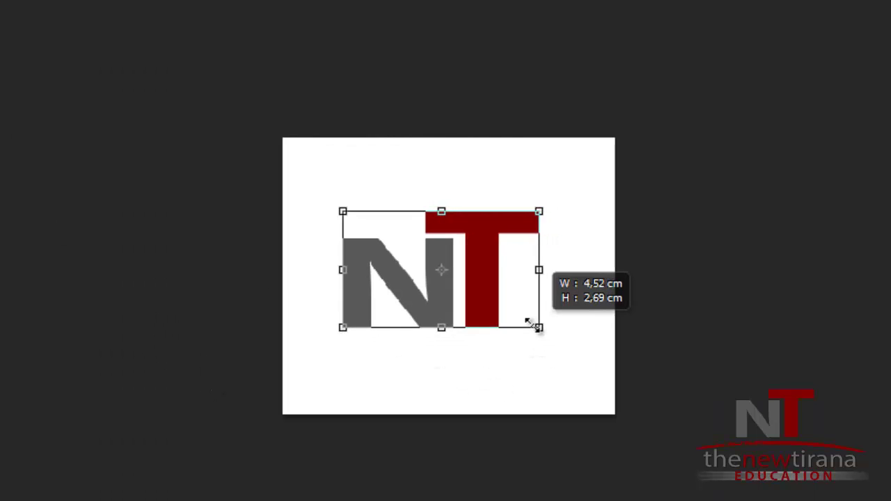
drag(550, 339, 537, 323)
drag(483, 302, 487, 279)
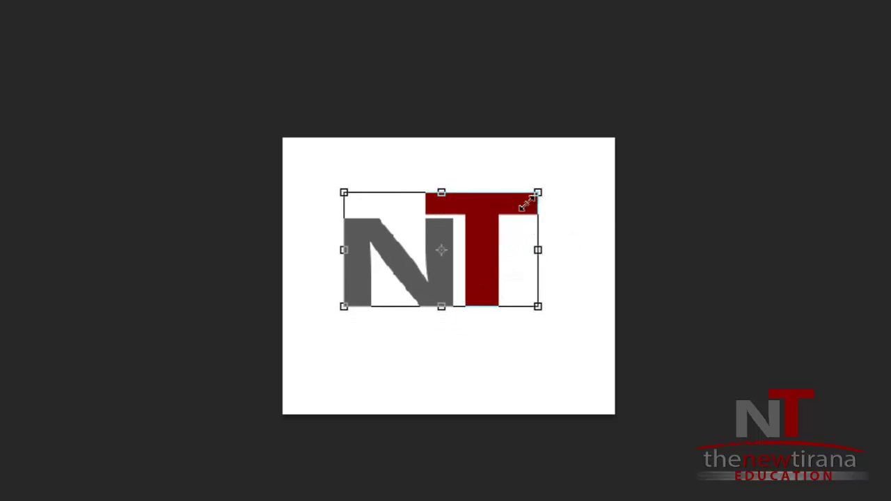
drag(527, 203, 504, 211)
mouse_move(459, 265)
mouse_down()
mouse_move(483, 244)
mouse_move(479, 232)
mouse_up()
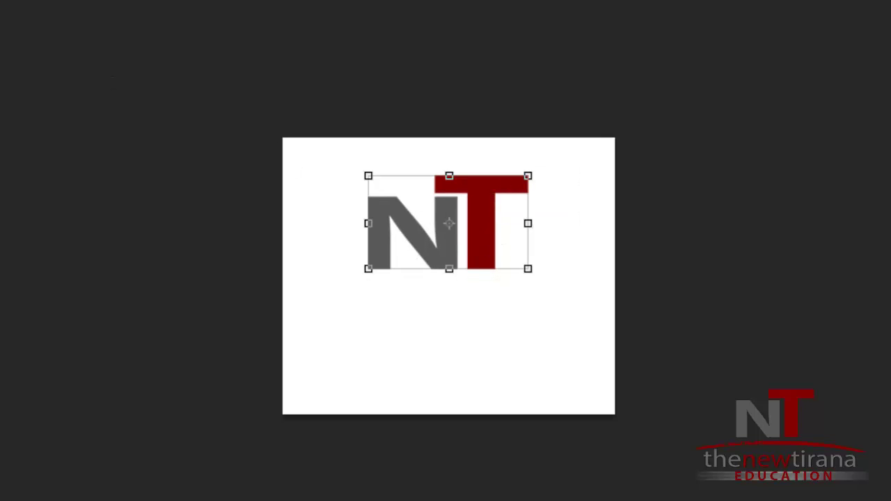
key(Return)
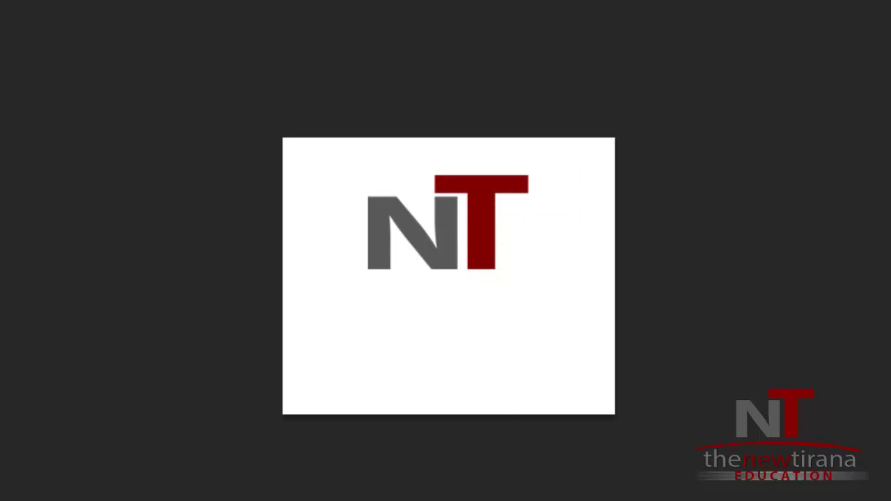
click(16, 197)
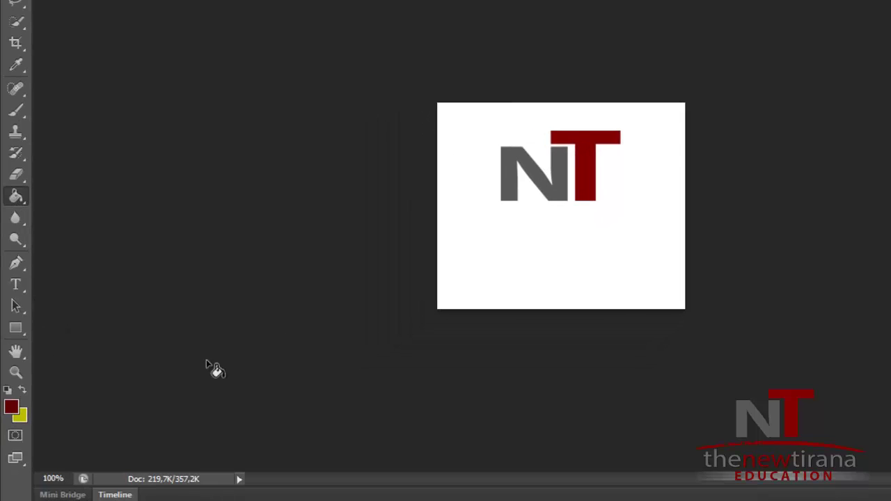
Fill the background dark red and give Layer 1 an ffffff Inner Glow of size 0.
click(608, 256)
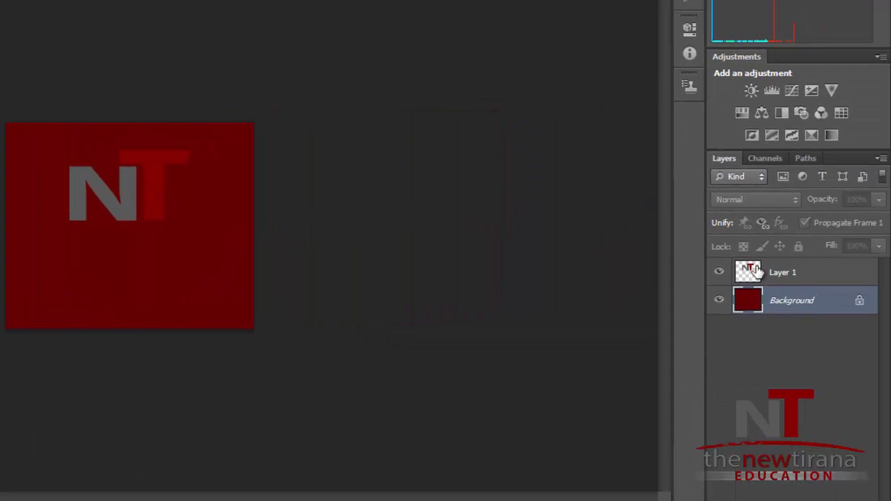
right_click(757, 272)
click(632, 212)
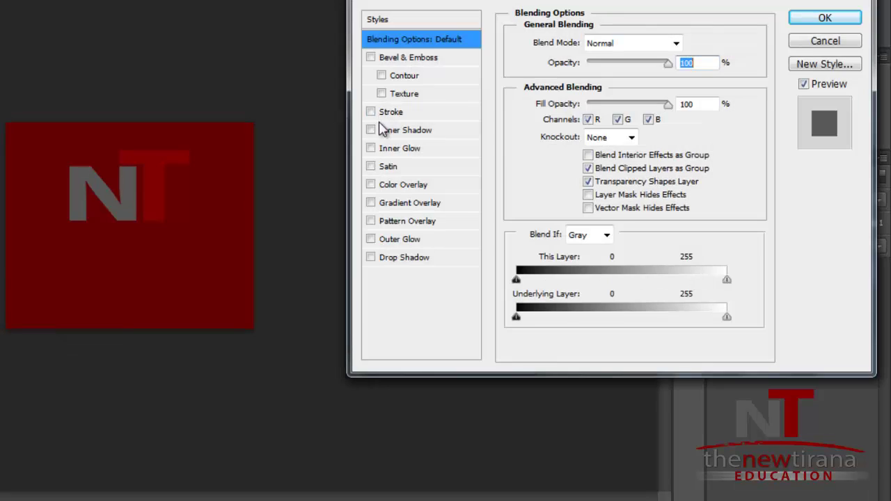
click(370, 148)
click(392, 149)
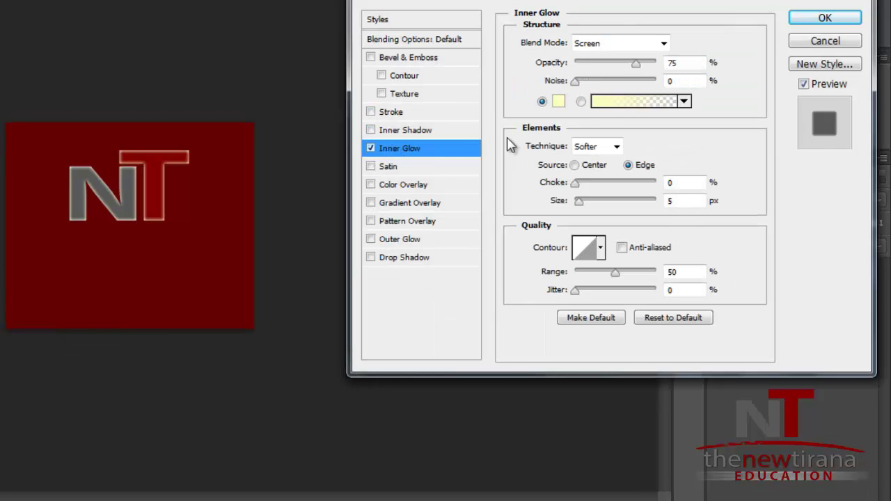
click(558, 102)
text(ffffff)
key(Return)
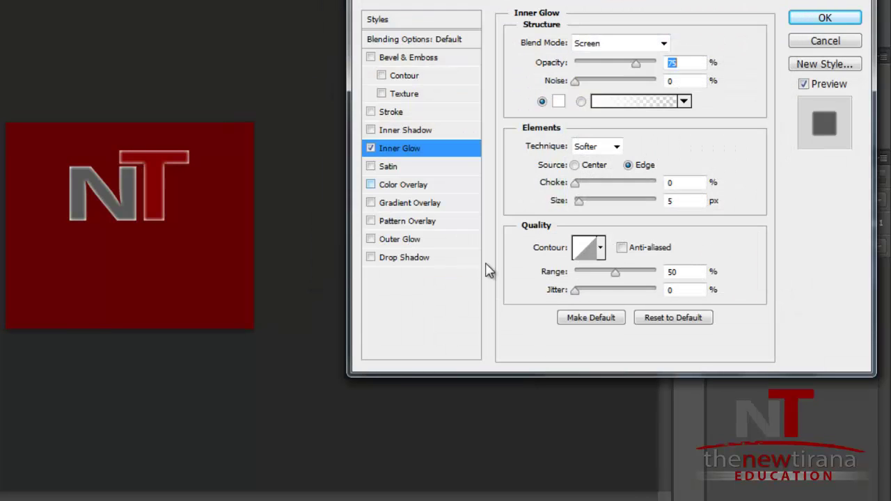
drag(579, 203, 575, 204)
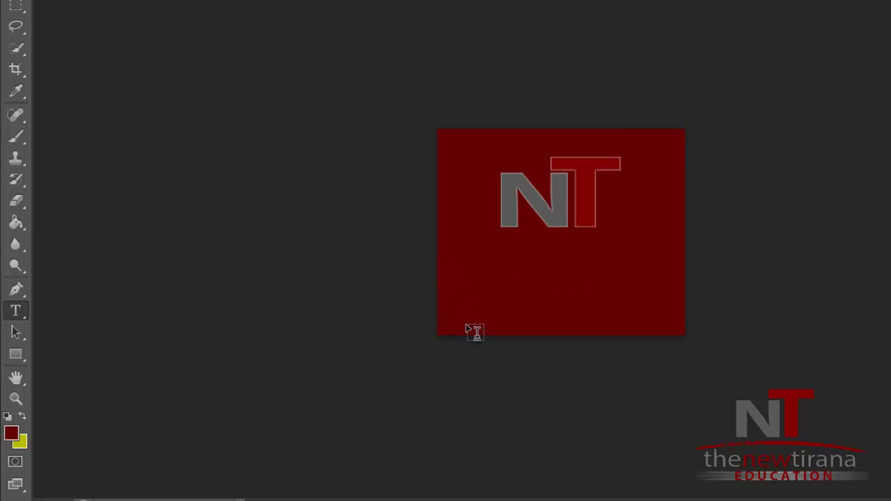
Add white 'thenewtirana' text below the NT logo and enlarge it to 26 pt.
click(453, 268)
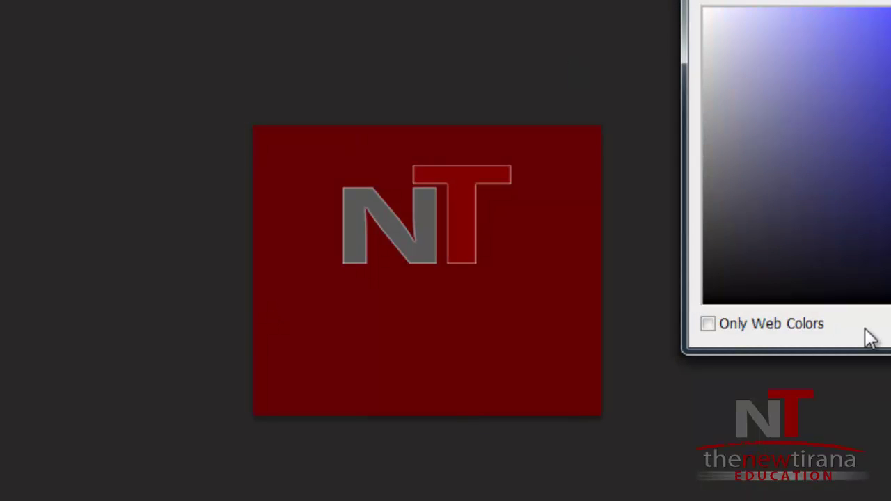
key(Return)
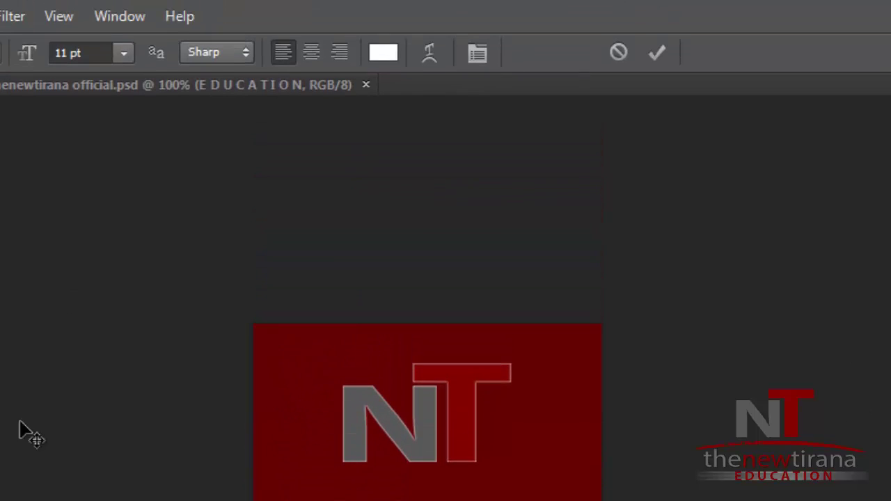
key(v)
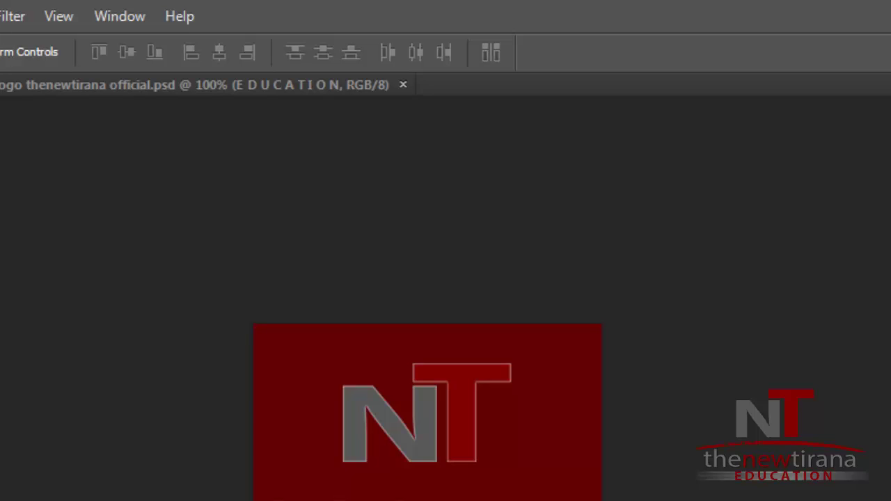
key(t)
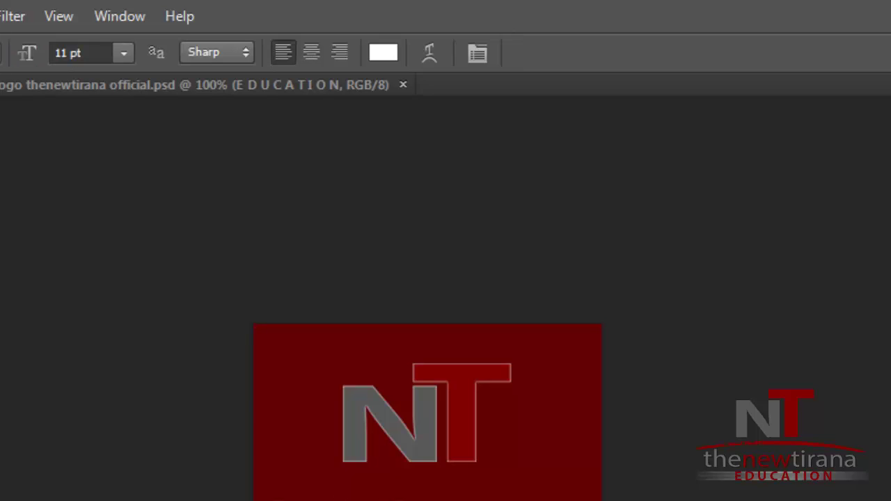
drag(30, 55, 49, 56)
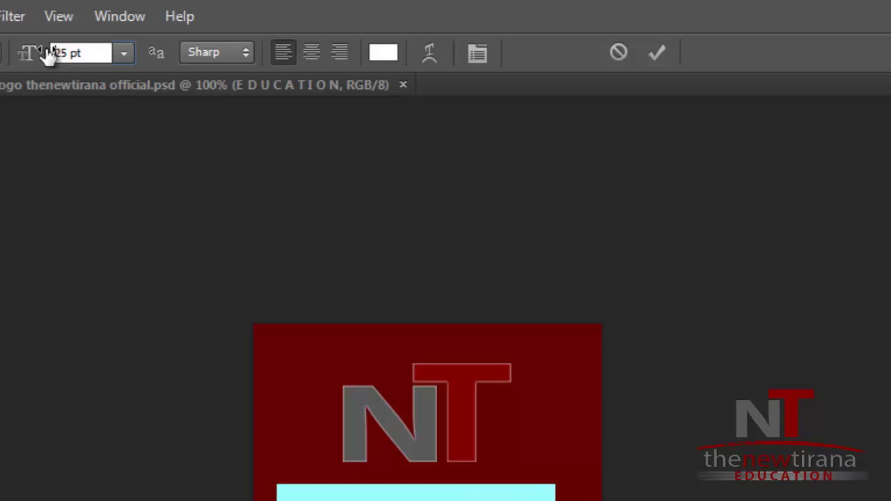
click(371, 487)
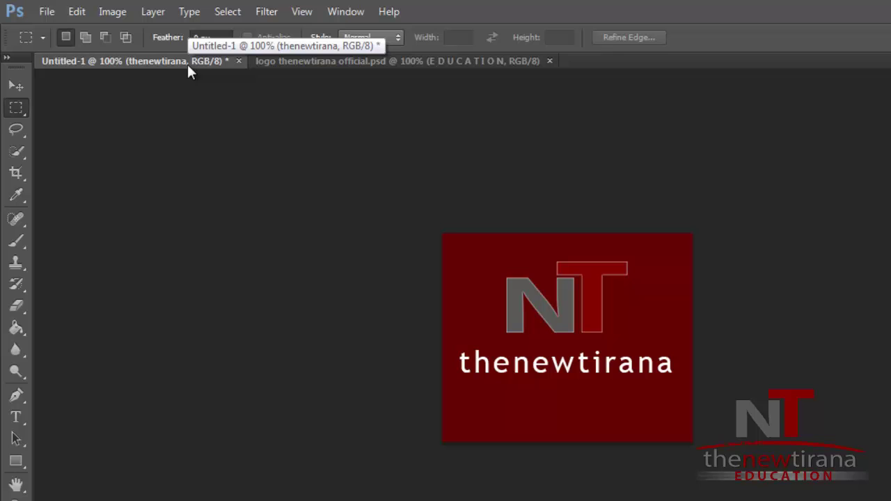
click(16, 108)
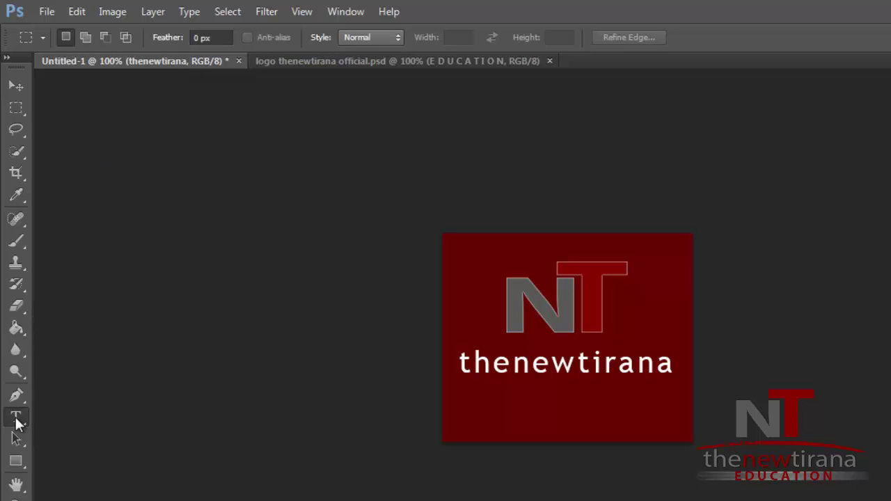
Type EDUCATION at 12 pt and place it just under thenewtirana.
click(16, 418)
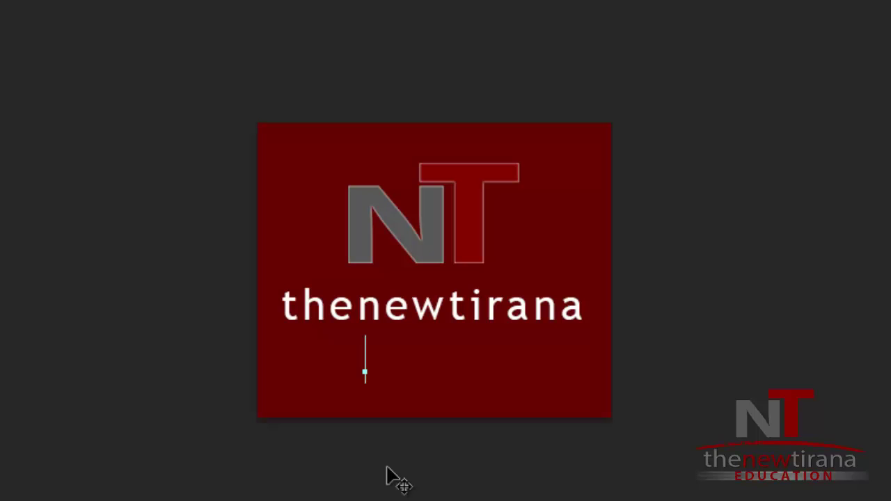
text(EDUCATION)
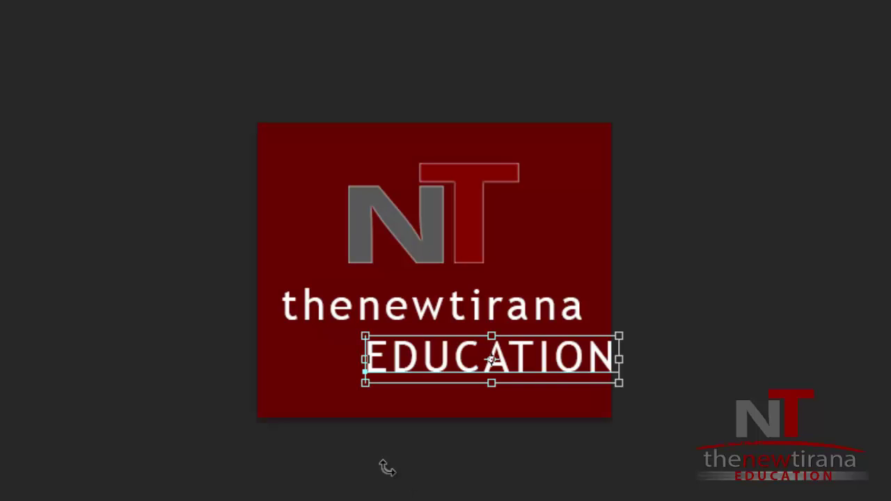
key(ctrl+a)
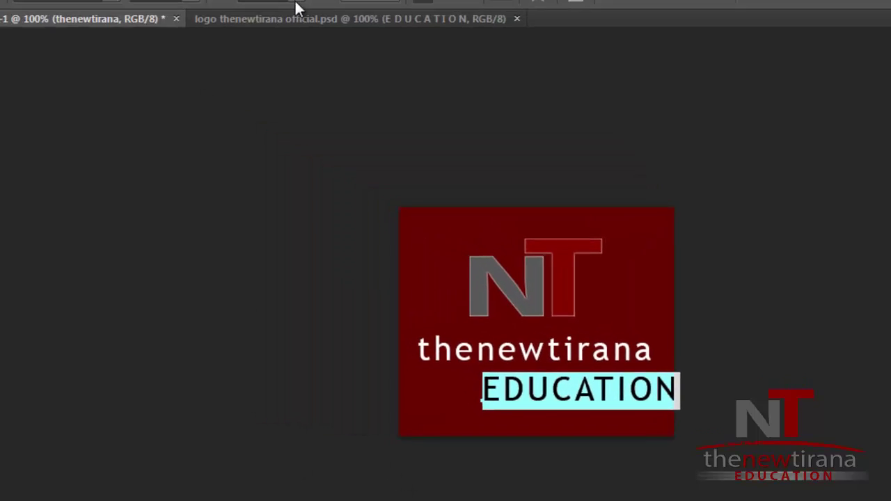
click(295, 1)
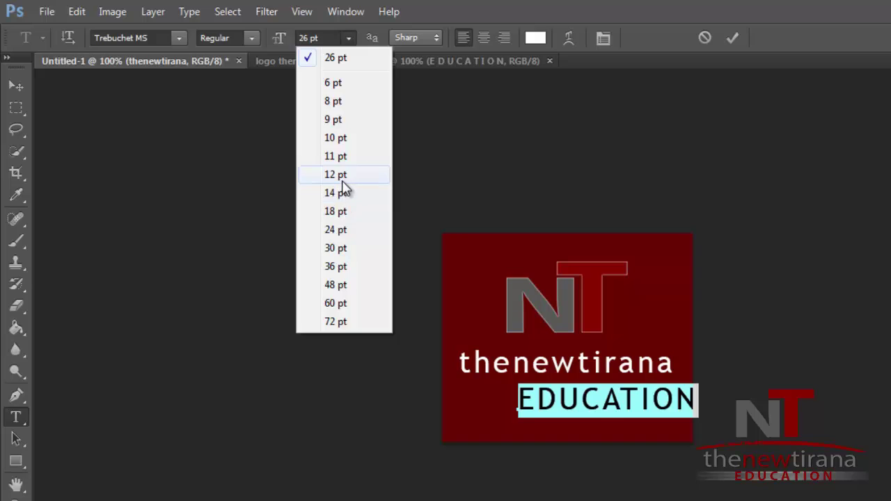
click(342, 179)
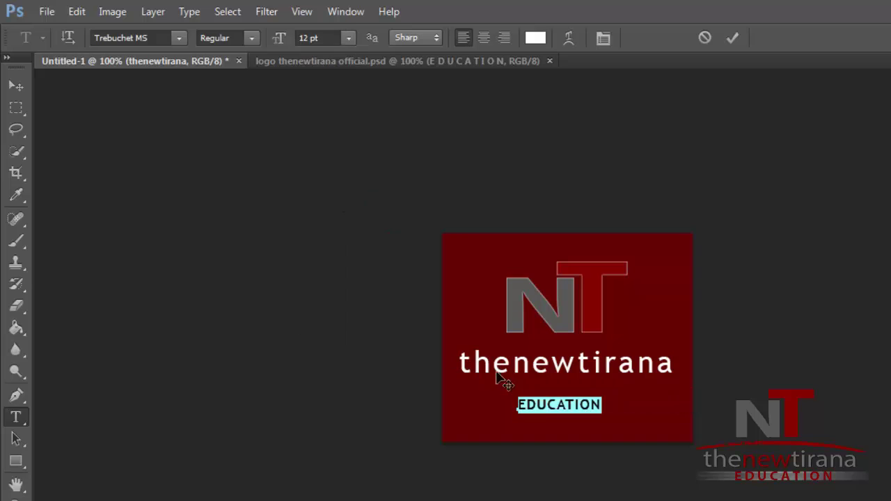
click(547, 401)
drag(563, 451, 557, 433)
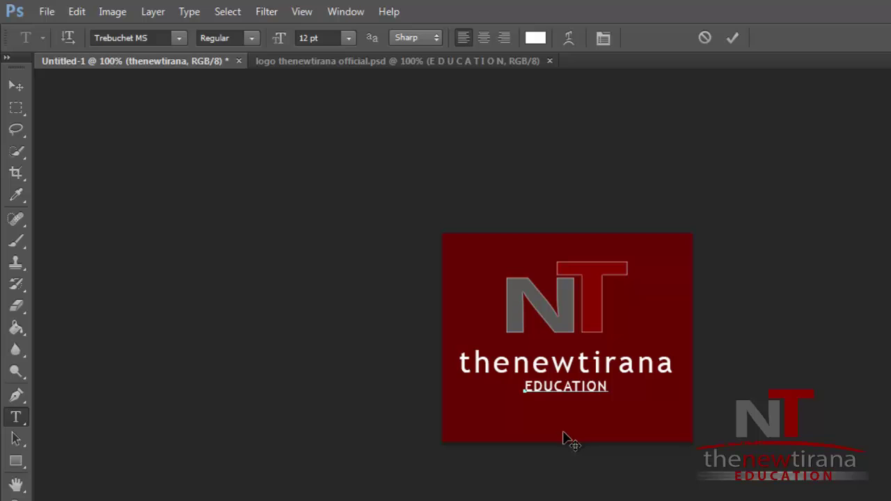
click(17, 108)
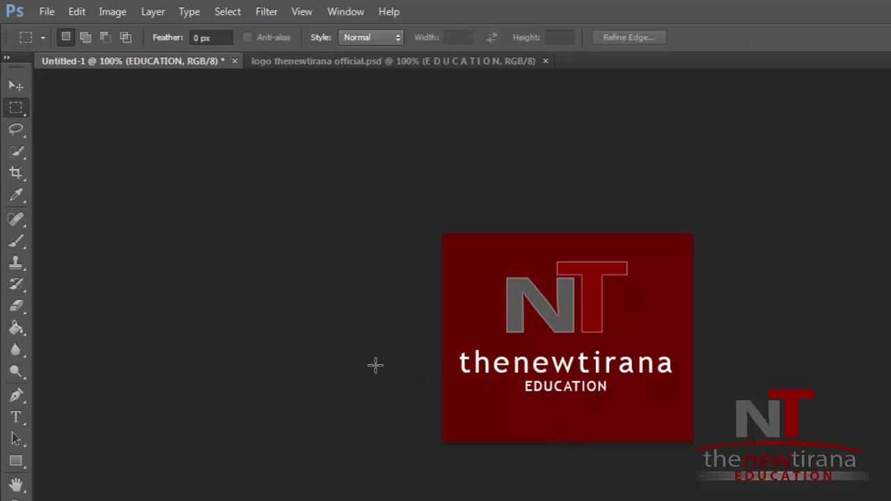
Enlarge EDUCATION to 16 pt and centre it under the wordmark.
click(23, 418)
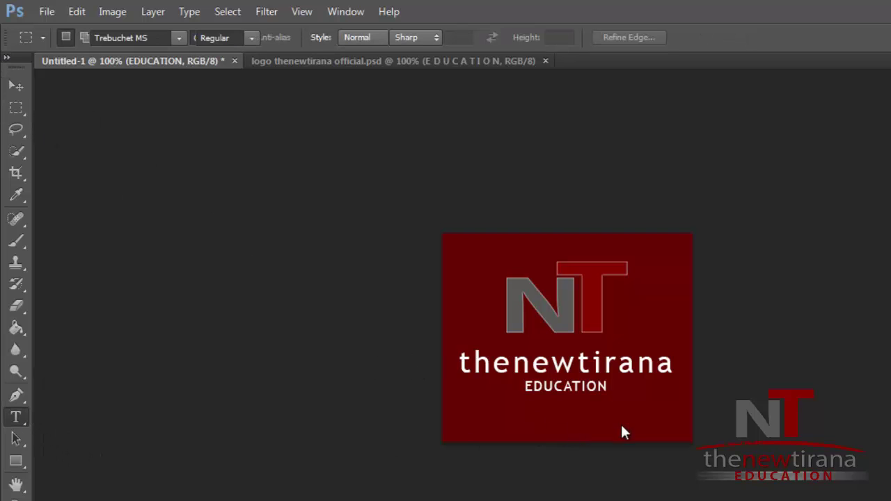
double_click(589, 388)
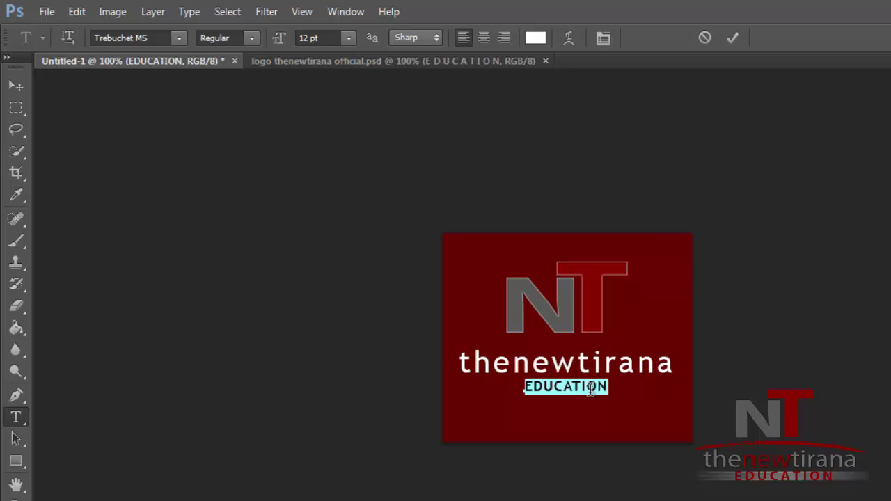
drag(280, 40, 283, 38)
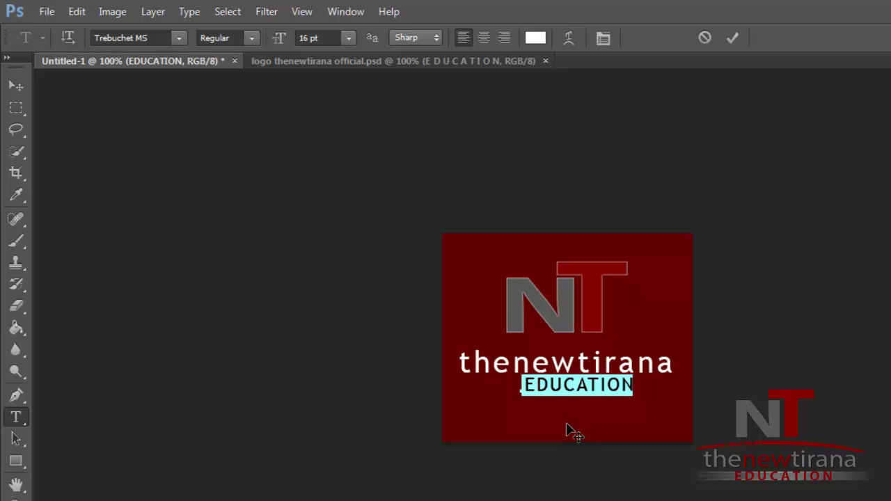
drag(565, 420, 565, 432)
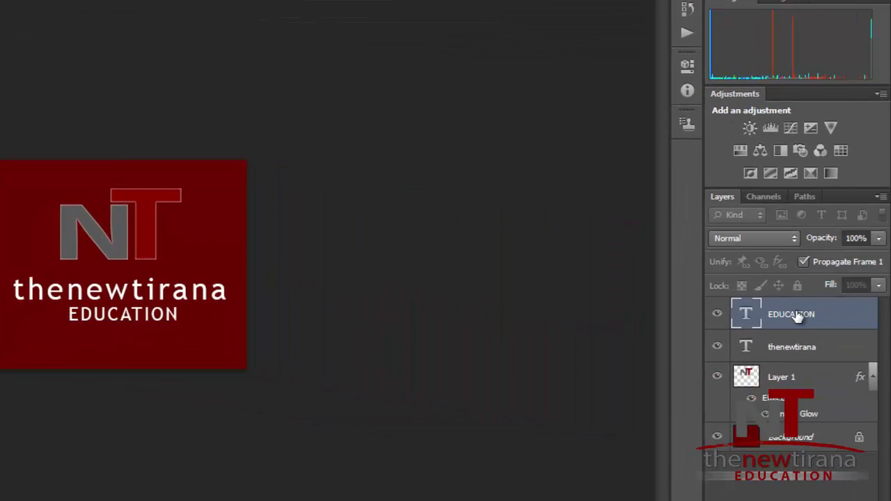
Duplicate the EDUCATION layer as 'EDUCATION copy'.
right_click(797, 317)
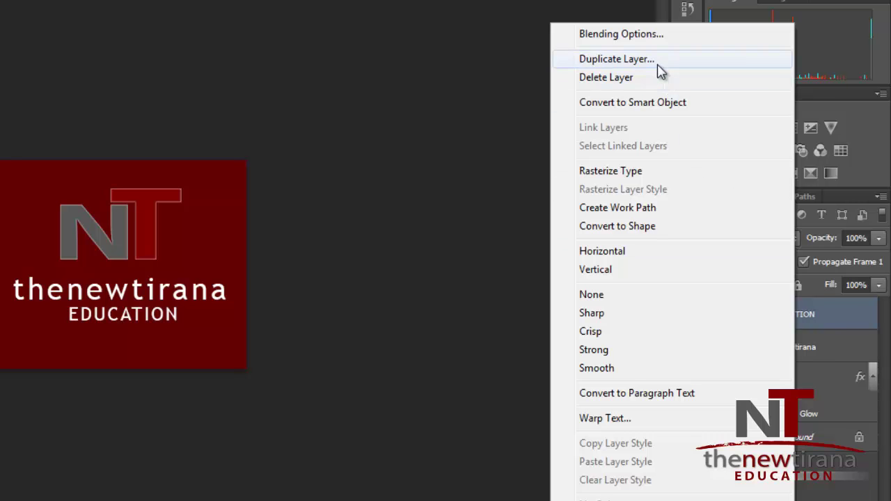
click(659, 61)
key(Return)
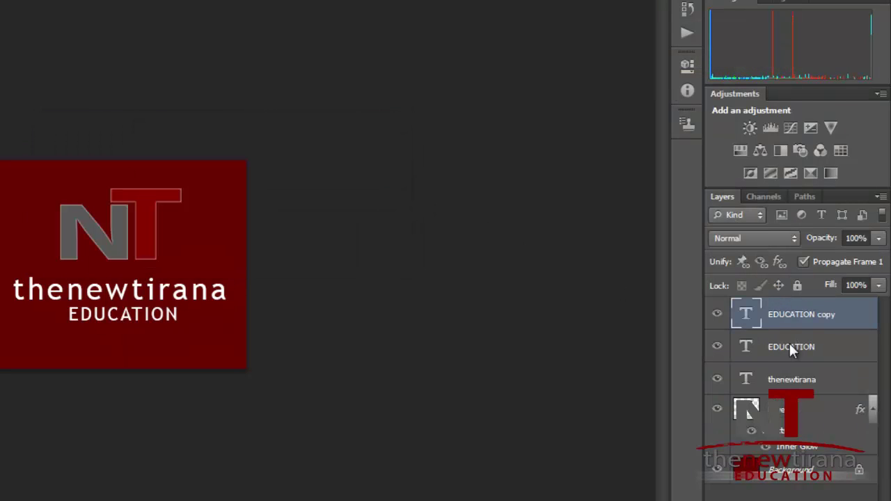
click(787, 357)
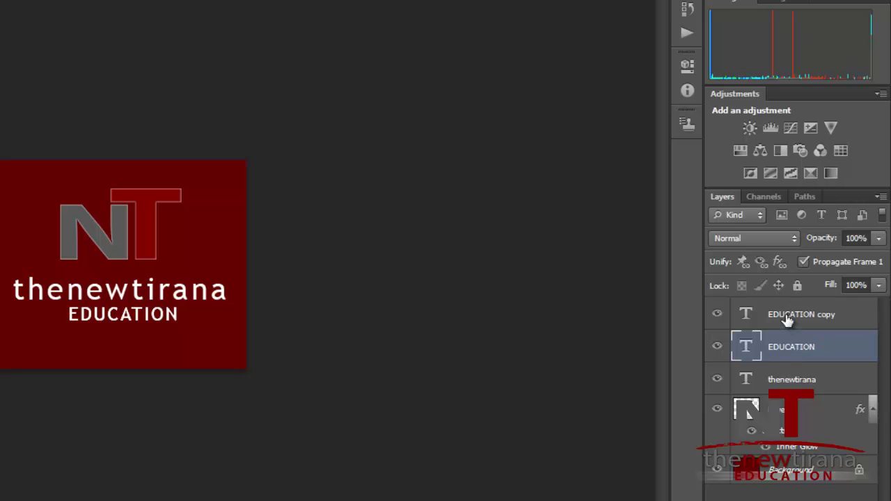
Rasterize the EDUCATION copy text layer.
click(787, 319)
right_click(787, 319)
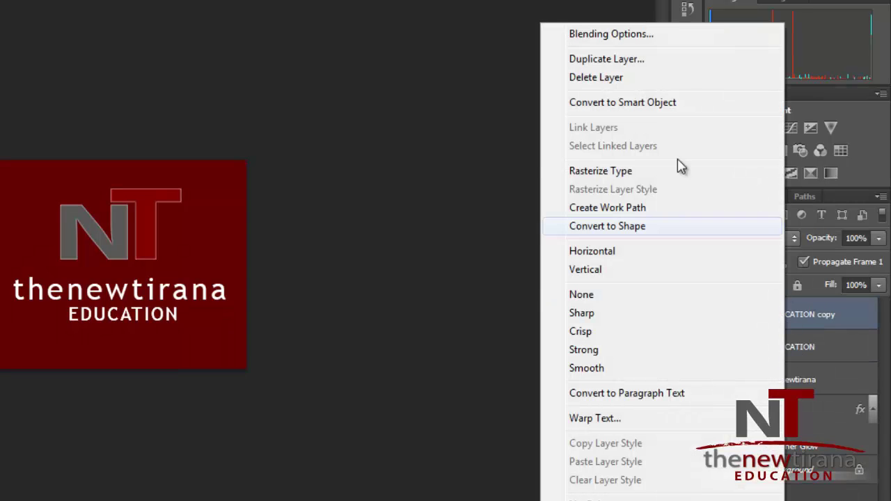
click(635, 172)
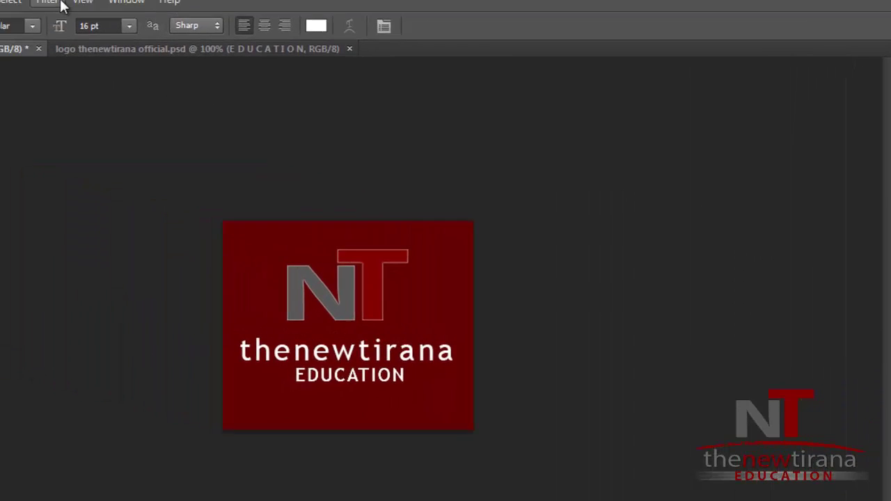
Apply a Motion Blur with 0° angle and 136-pixel distance to the copy.
click(92, 11)
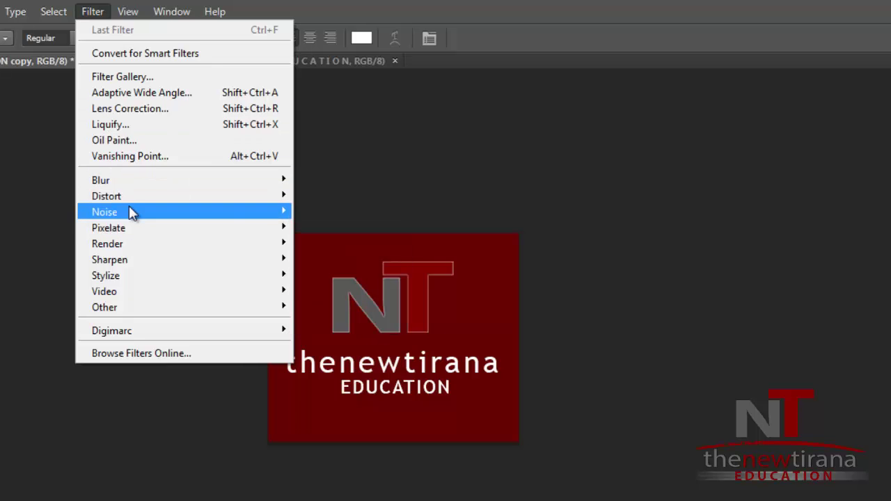
mouse_move(101, 179)
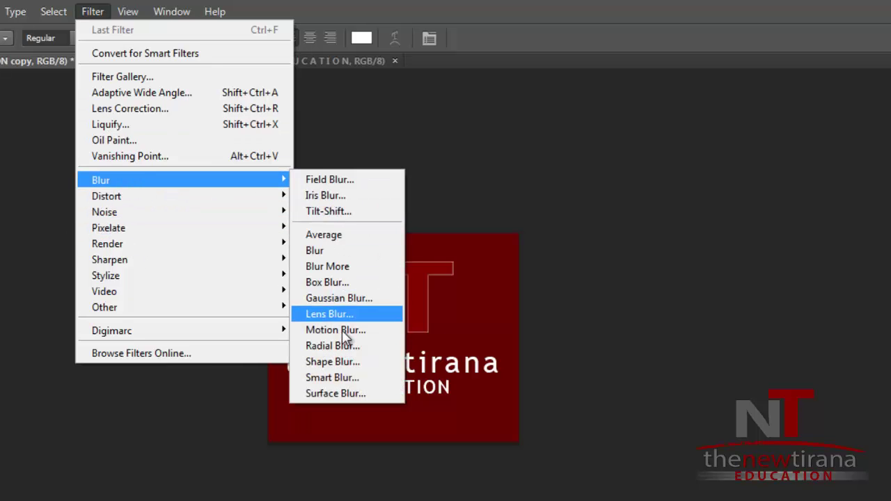
click(334, 330)
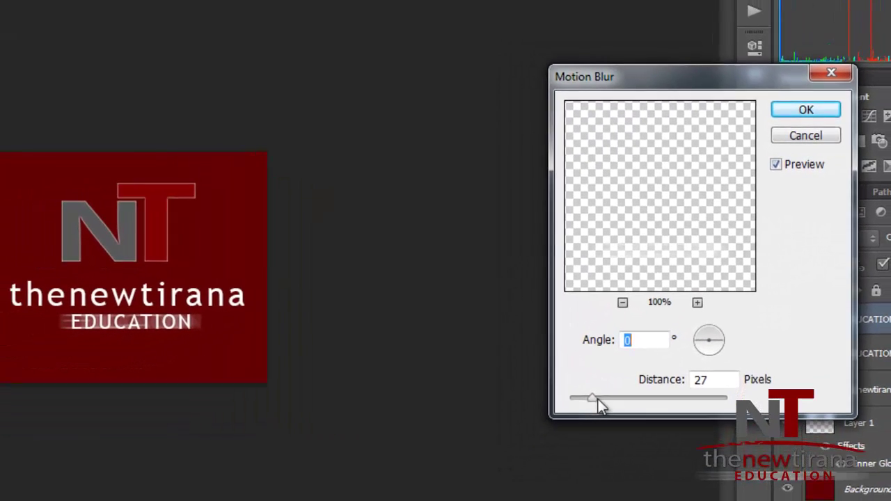
click(611, 390)
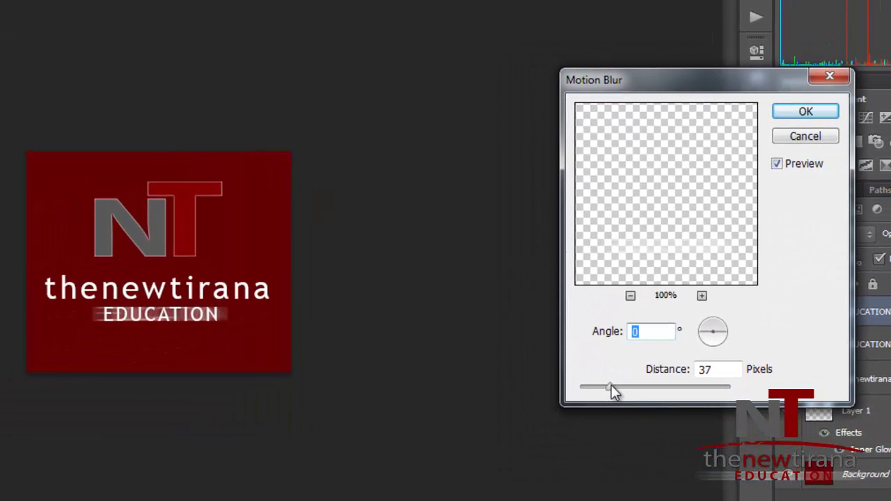
drag(617, 387, 643, 387)
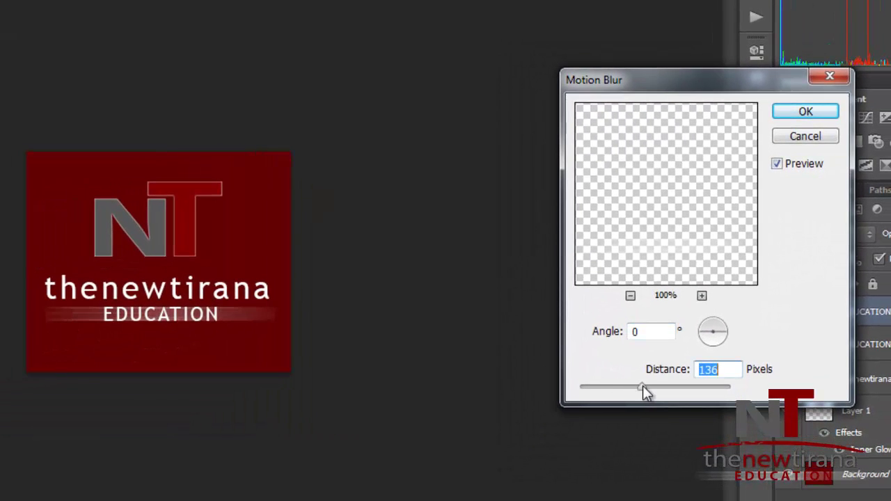
drag(643, 387, 591, 388)
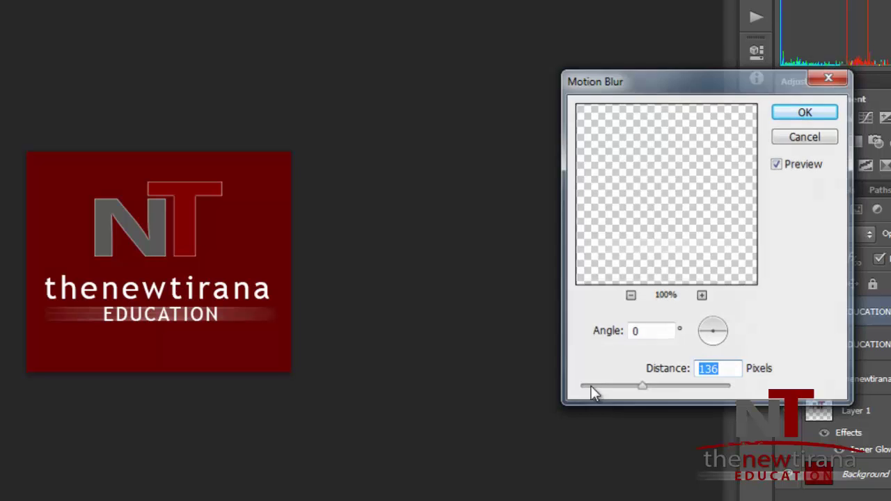
key(Return)
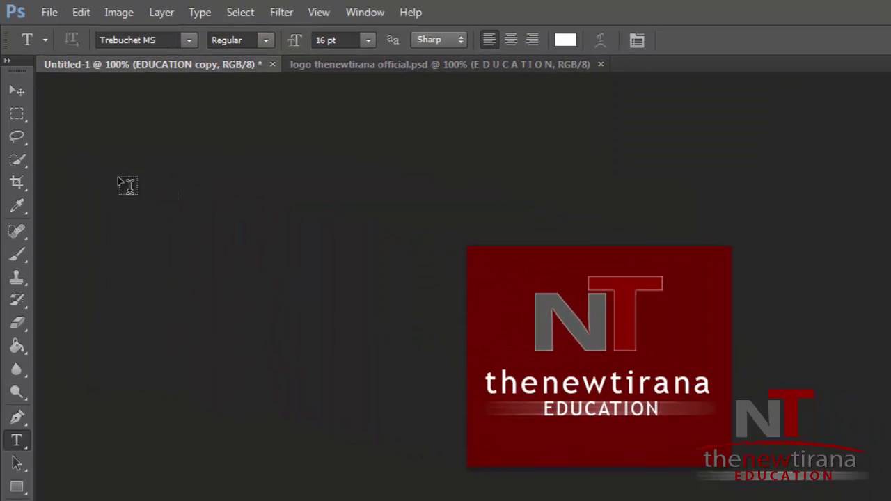
Merge the EDUCATION text layer with its blurred copy from the Layer menu.
click(19, 94)
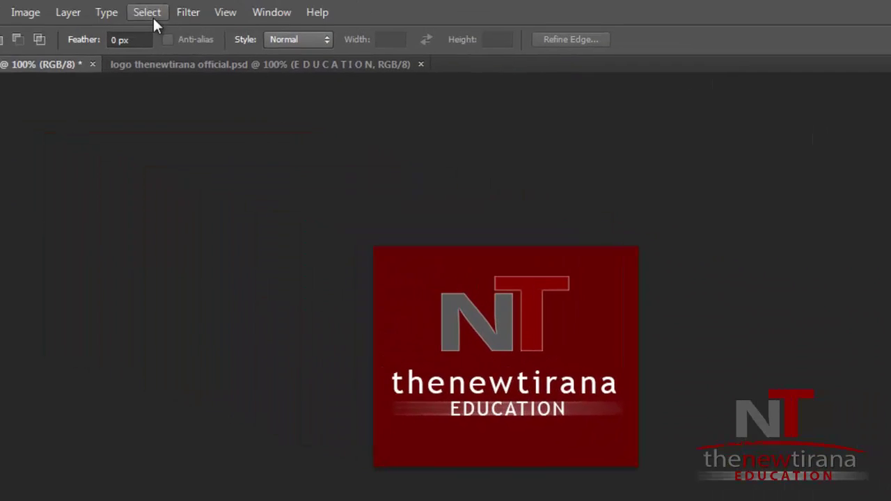
click(183, 14)
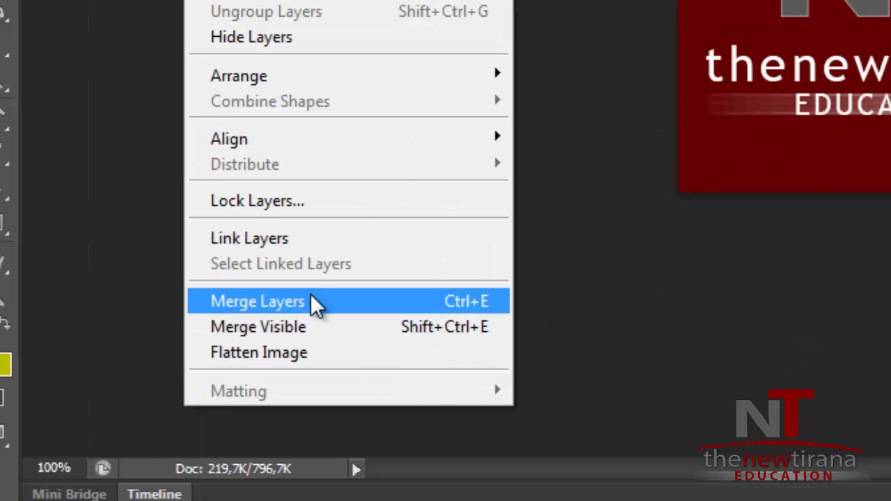
click(310, 300)
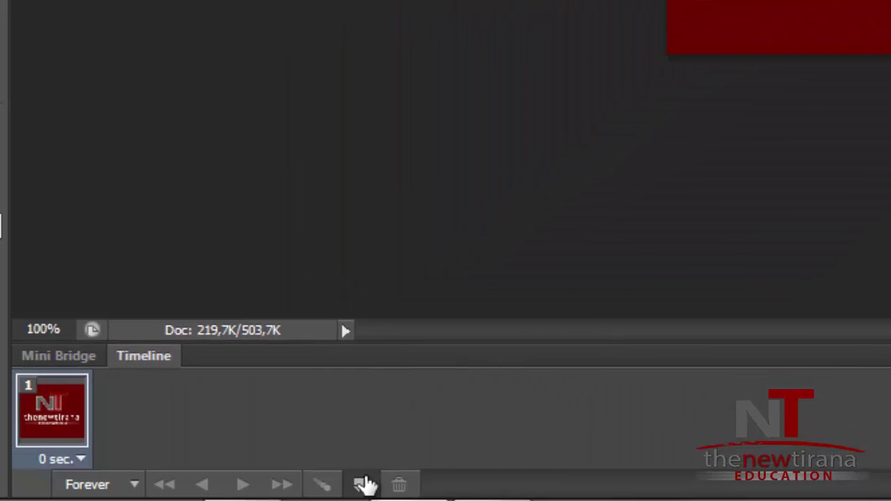
Add two duplicate frames and hide Layer 1 and the thenewtirana text in one.
click(363, 485)
click(364, 485)
click(363, 486)
click(43, 424)
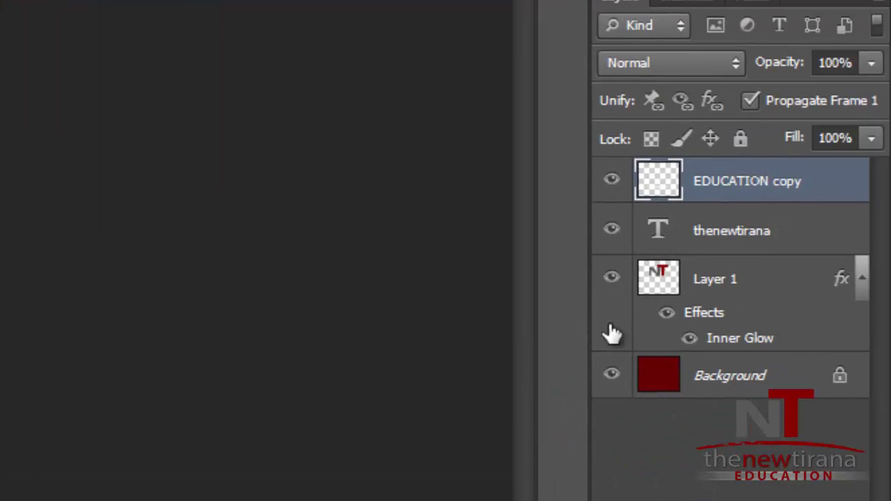
click(610, 285)
click(610, 230)
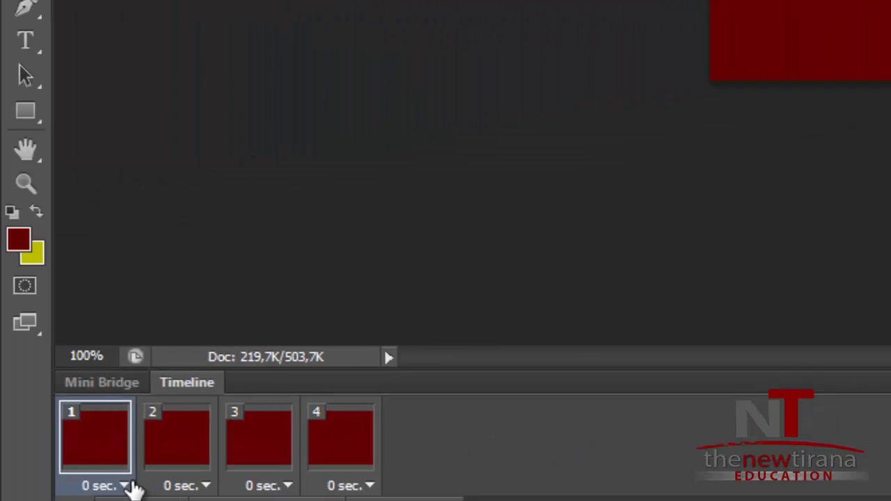
Set frames 1 and 2 to a 0.5-second delay.
click(120, 486)
click(121, 255)
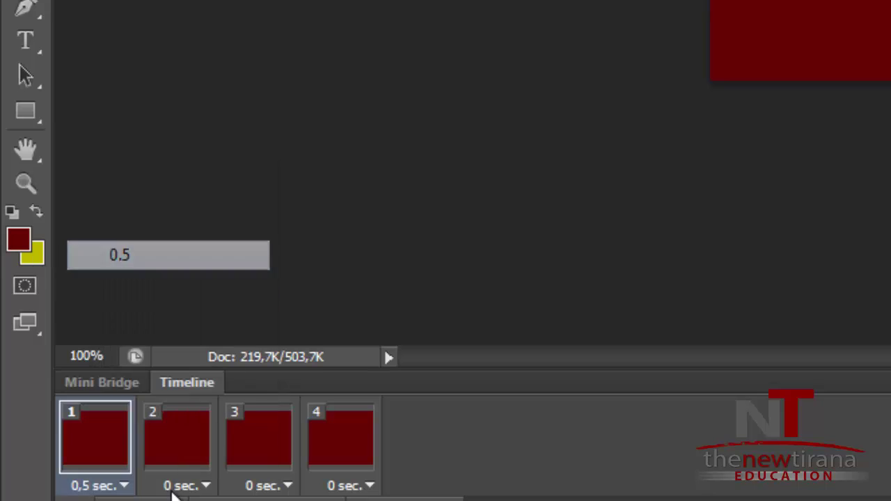
click(176, 491)
click(199, 487)
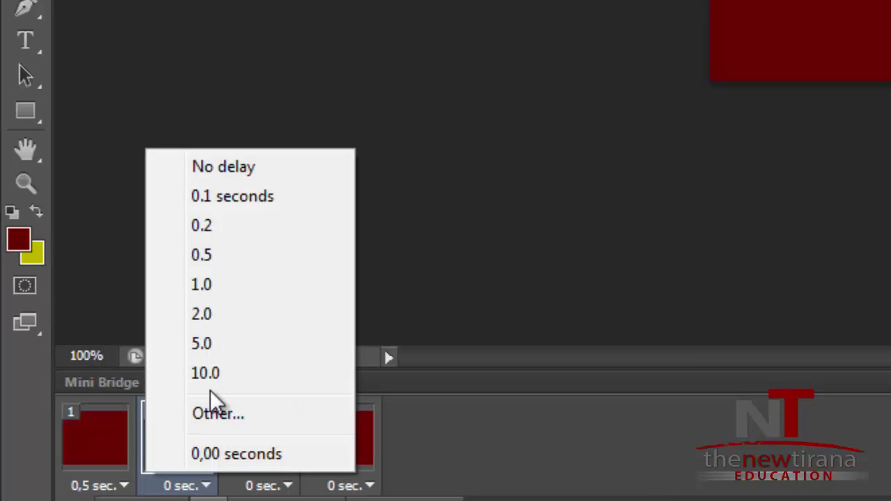
click(240, 256)
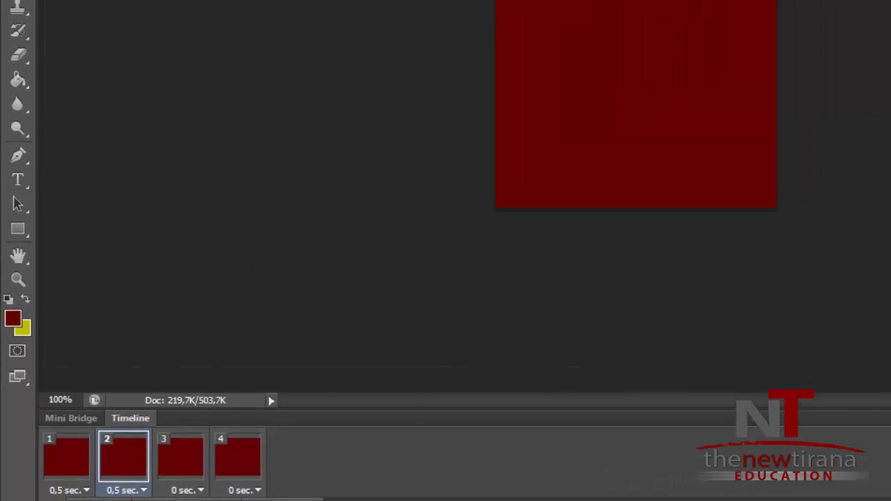
click(174, 463)
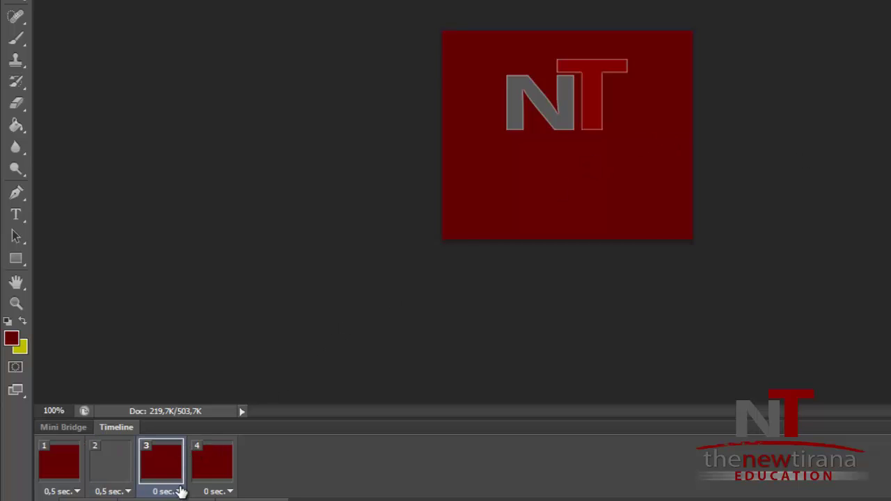
click(179, 491)
Give frame 3 a 0.5 s delay with thenewtirana and the NT logo visible.
click(188, 348)
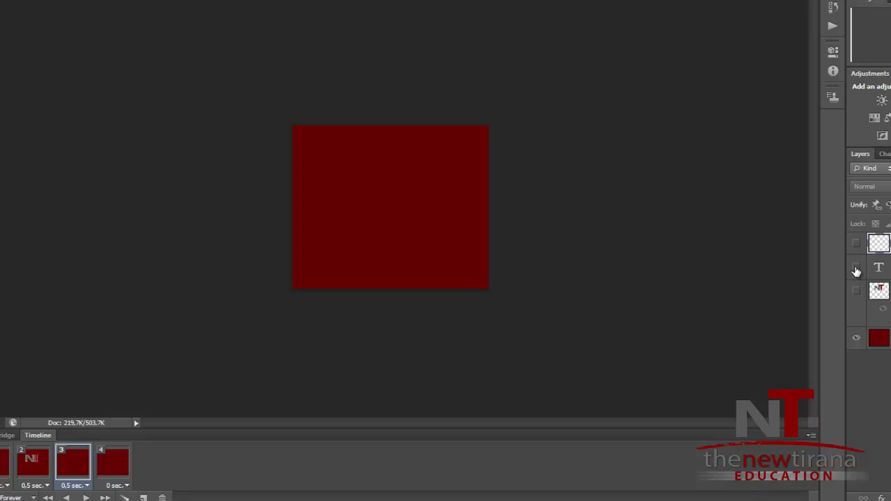
click(856, 268)
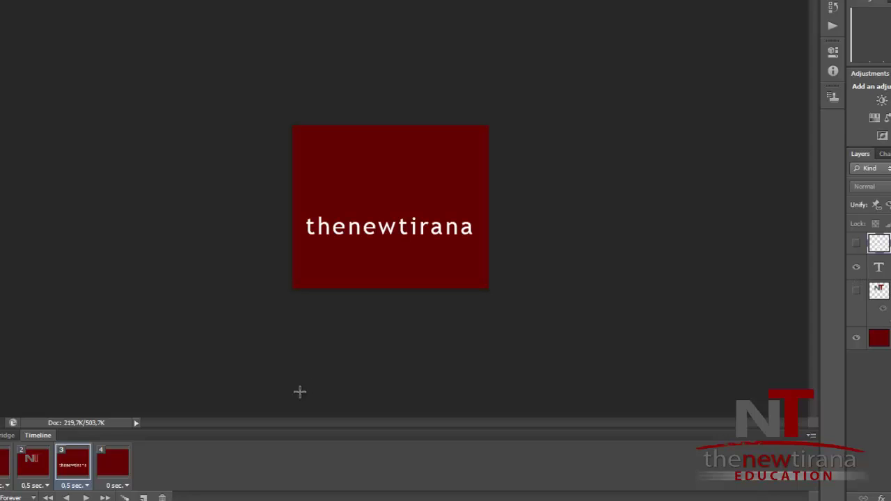
click(856, 291)
Give frame 4 a 0.5 s delay showing NT logo, thenewtirana and EDUCATION.
click(115, 461)
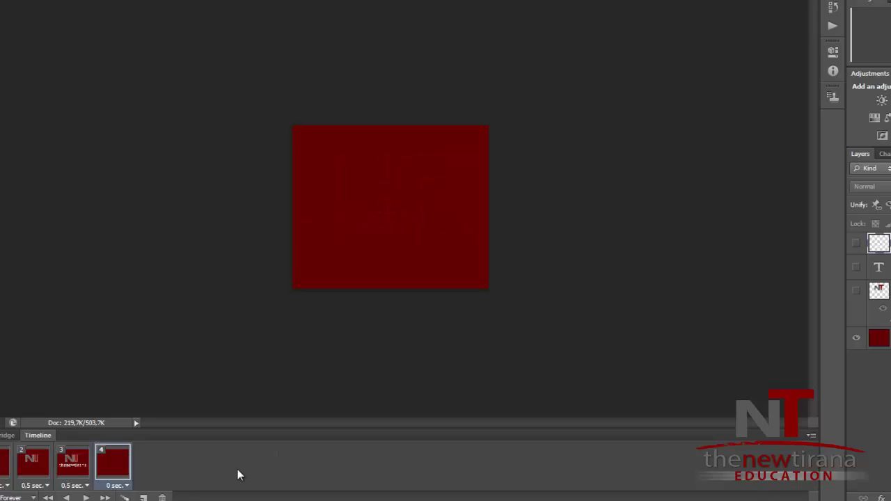
click(125, 485)
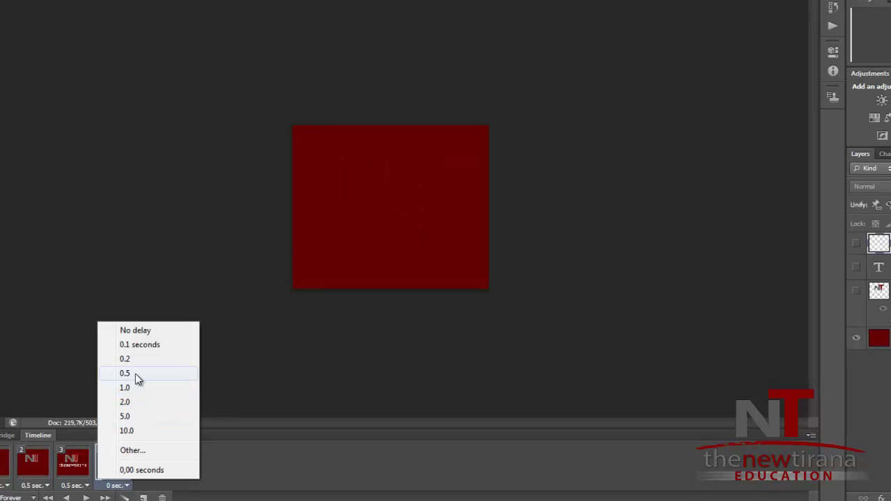
click(133, 374)
click(856, 292)
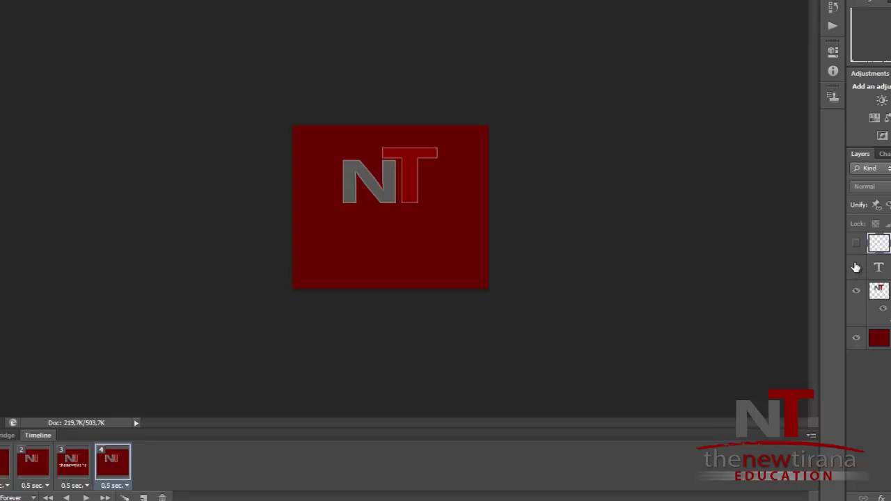
click(856, 268)
click(857, 243)
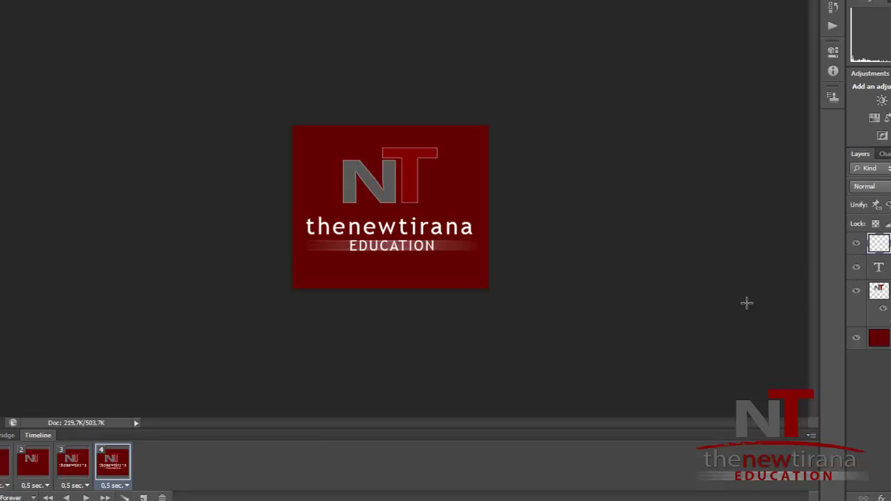
Add frame 5 with the NT logo, thenewtirana and EDUCATION all hidden.
click(143, 498)
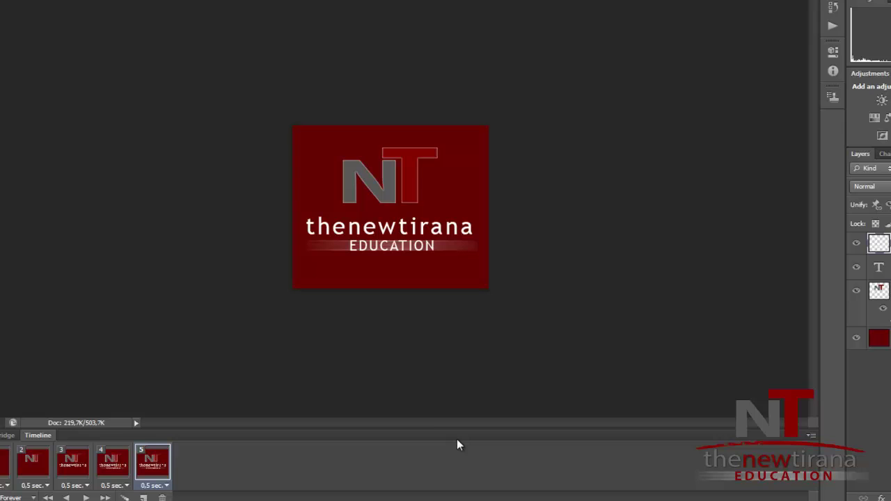
click(857, 291)
click(856, 267)
click(856, 243)
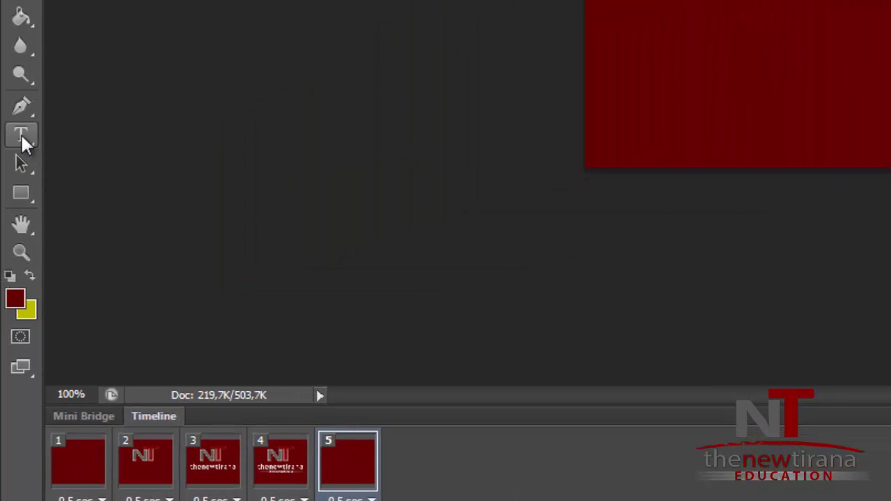
Add the text line 'Tutoriale Shqip' near the top-left of the canvas on frame 5.
click(21, 133)
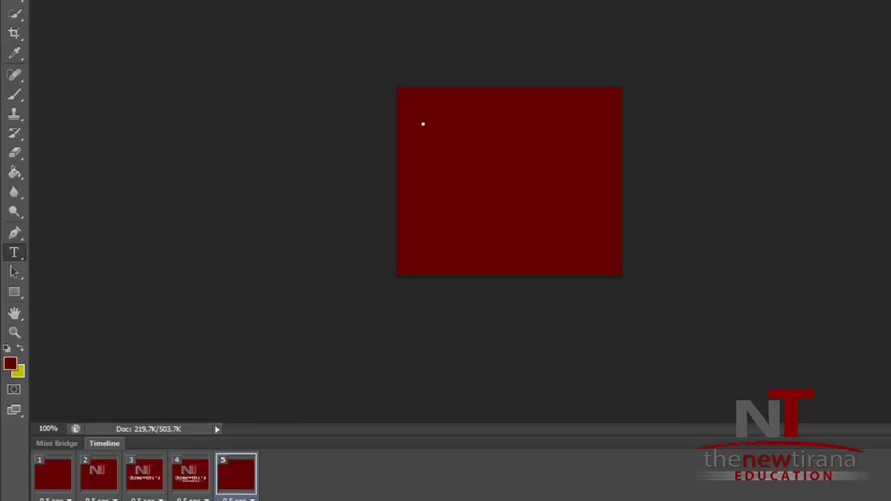
click(422, 120)
text(Iu)
text(qip)
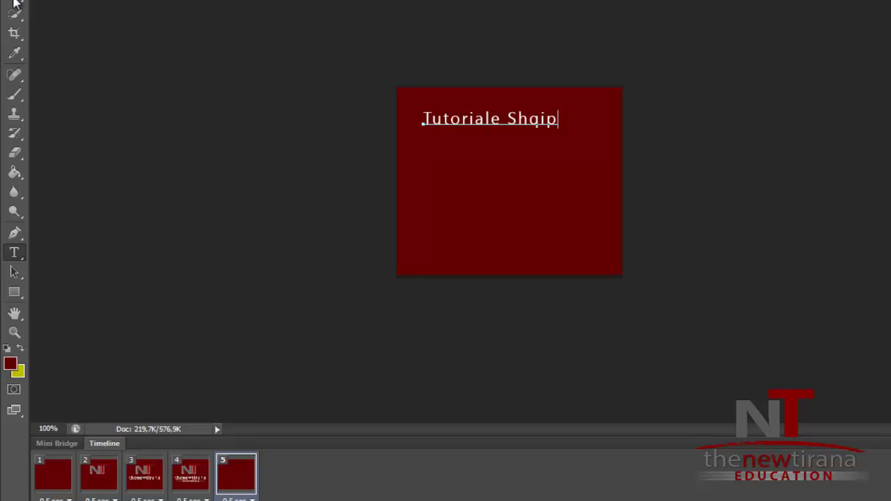
click(13, 3)
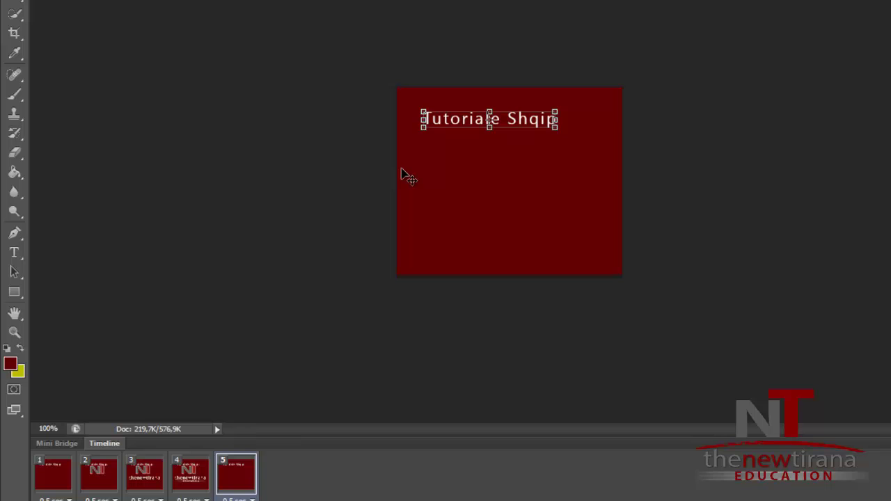
Check frame 4, then go back to frame 5 and duplicate it as frame 6.
click(195, 477)
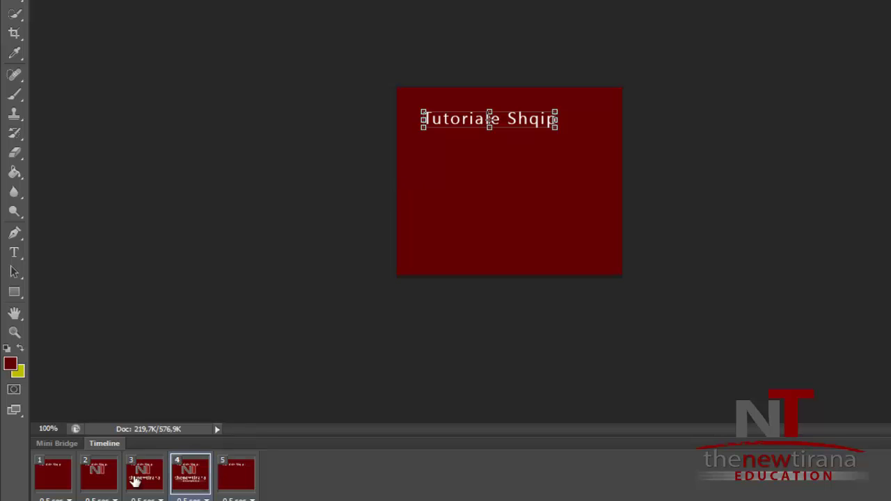
shift+click(54, 477)
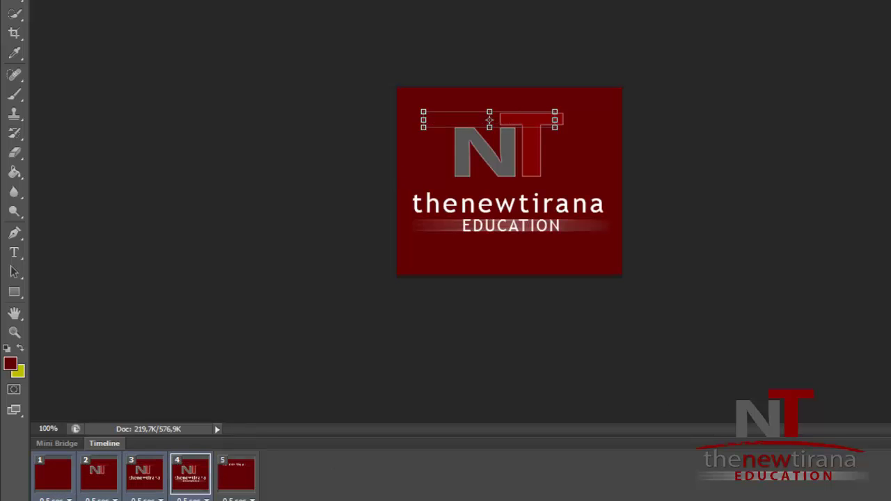
click(240, 487)
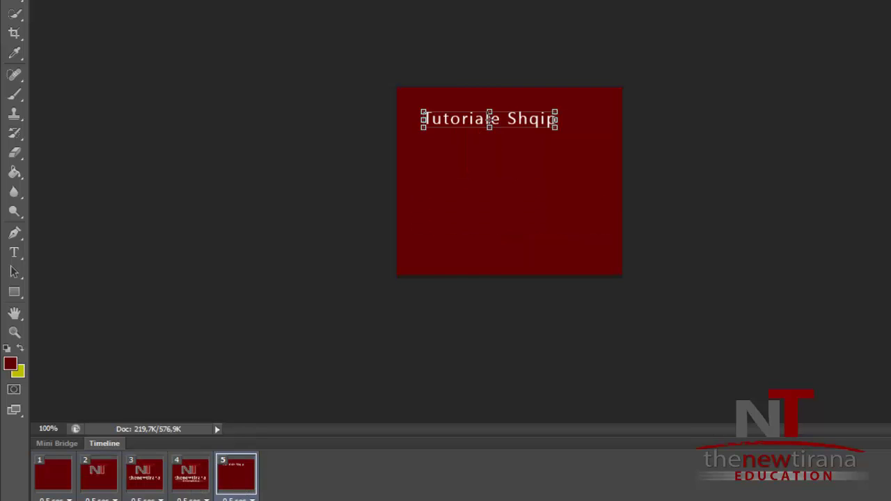
click(305, 500)
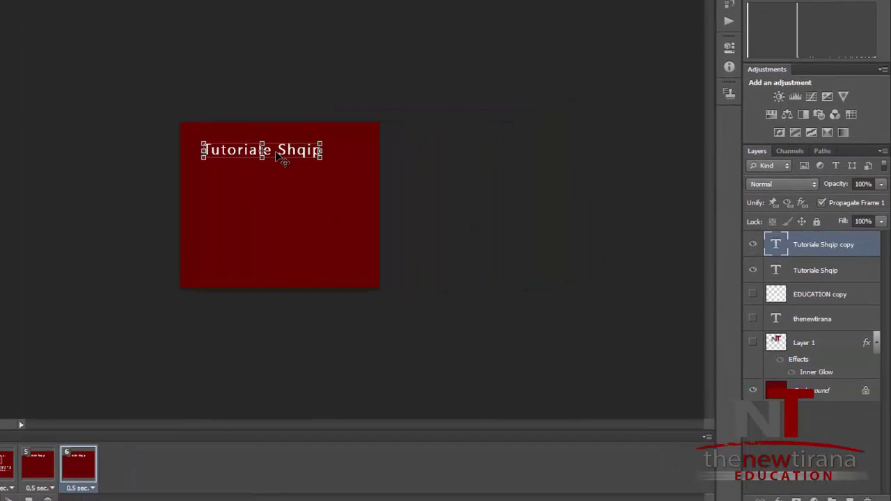
Move the copied text line one line lower and hide it in frame 5.
drag(278, 159, 278, 180)
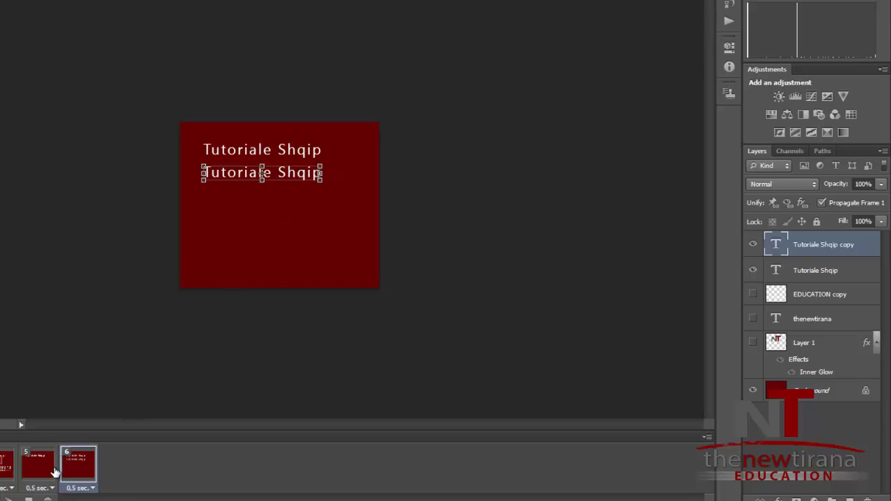
click(49, 467)
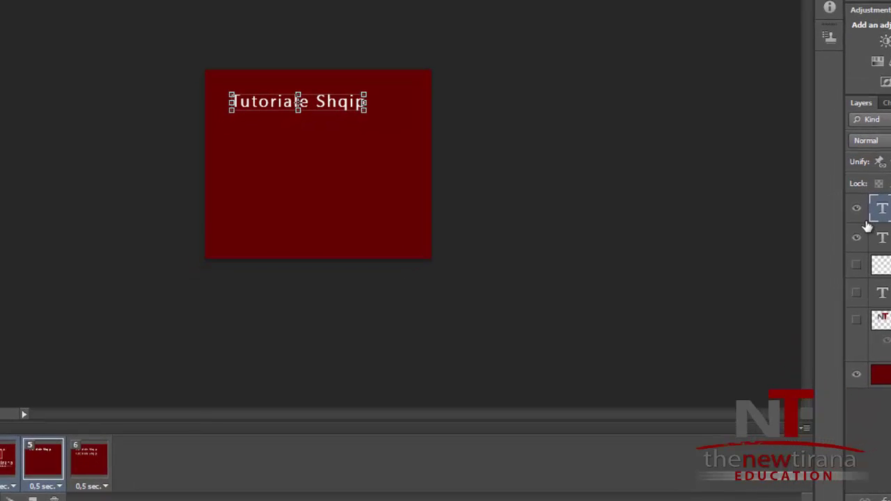
click(855, 210)
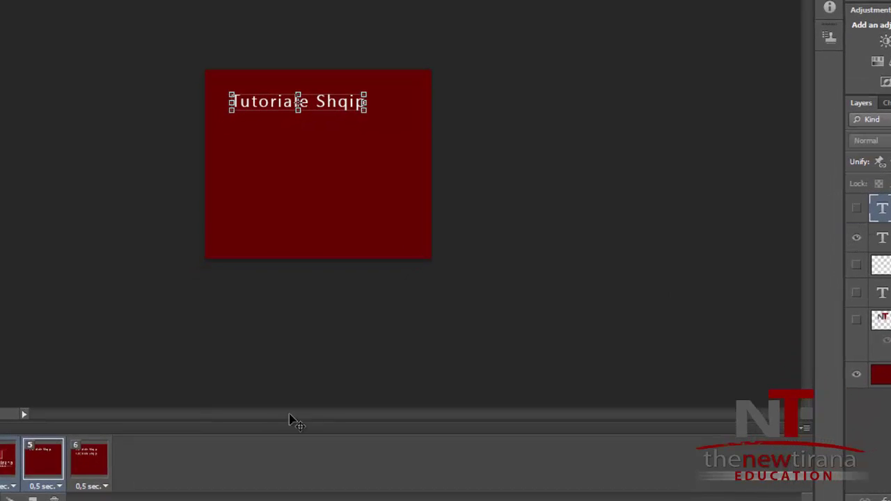
click(81, 470)
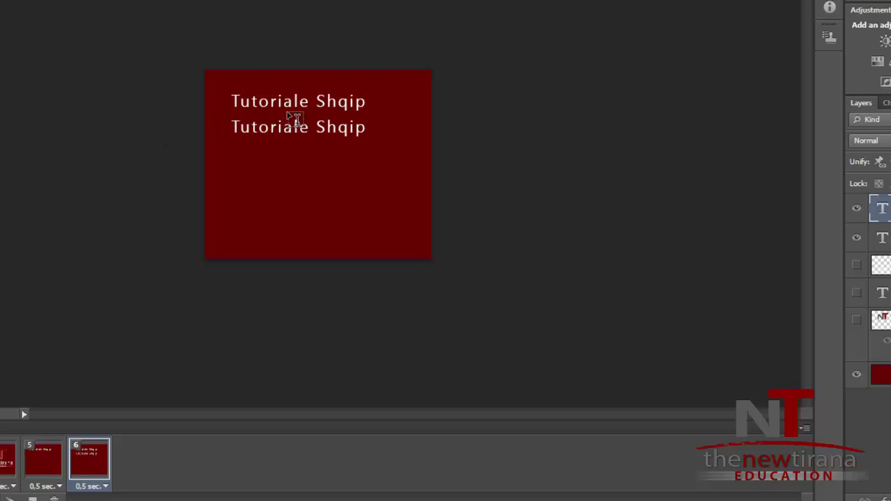
On frame 6, change the lower copied line's text to 'Programim'.
click(232, 128)
drag(231, 127, 279, 127)
drag(416, 132, 390, 226)
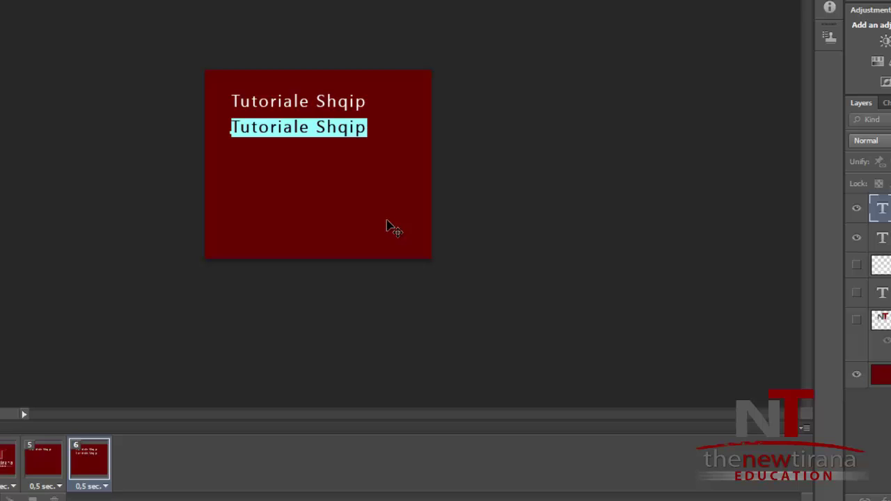
key(Left)
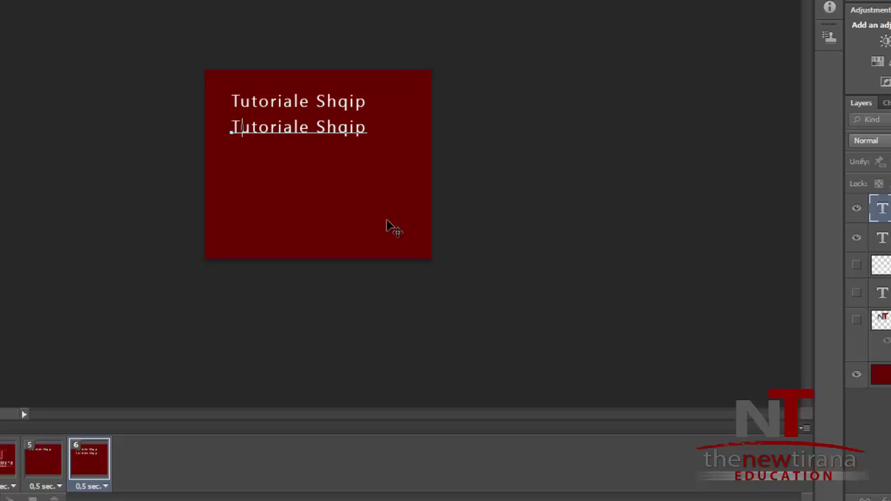
text(Programi)
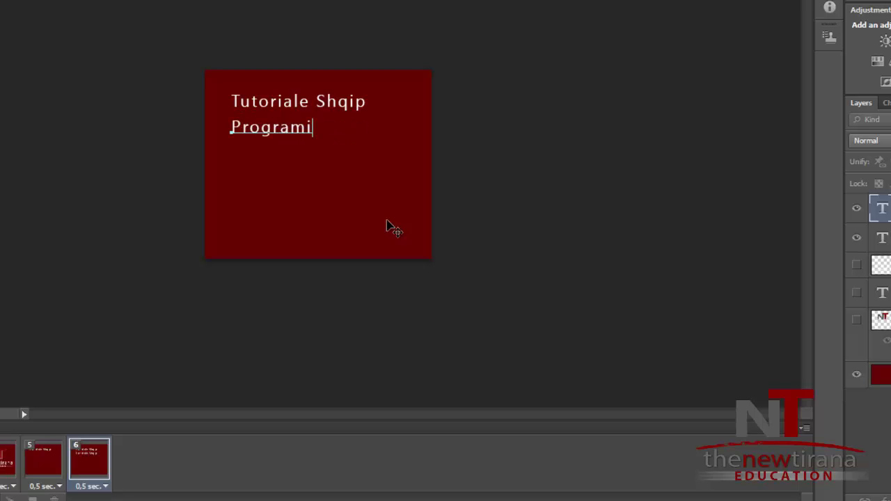
text(m)
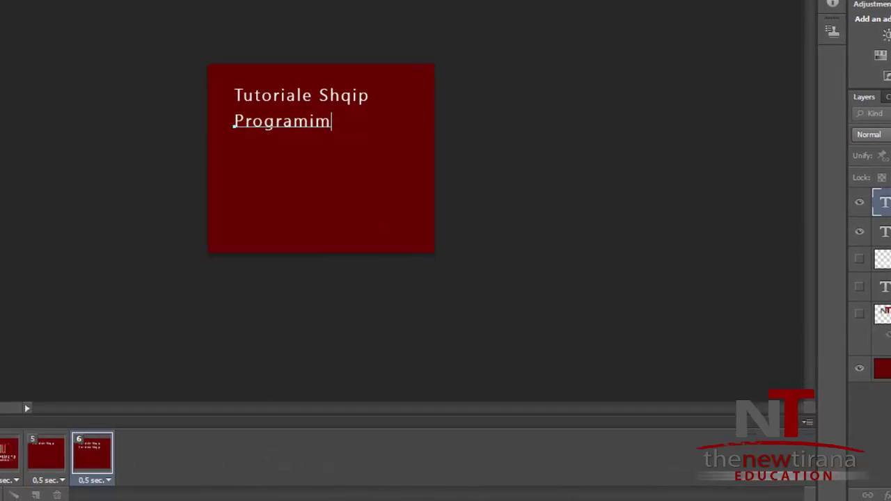
key(ctrl+Return)
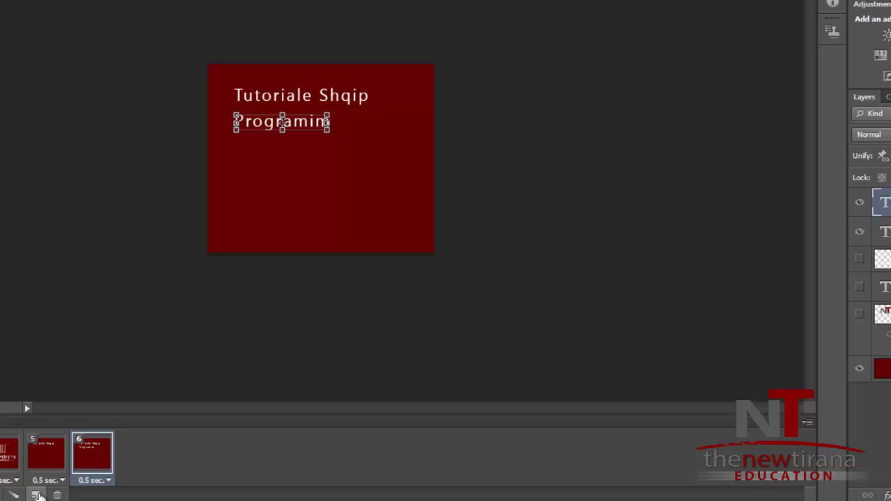
Add frame 7 with a duplicate Programim text layer, hidden in frame 6.
click(36, 495)
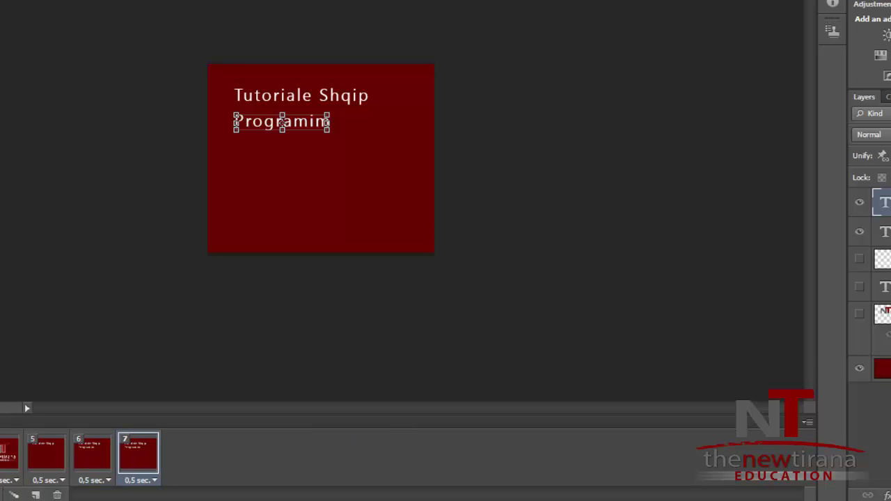
key(ctrl+shift+alt+n)
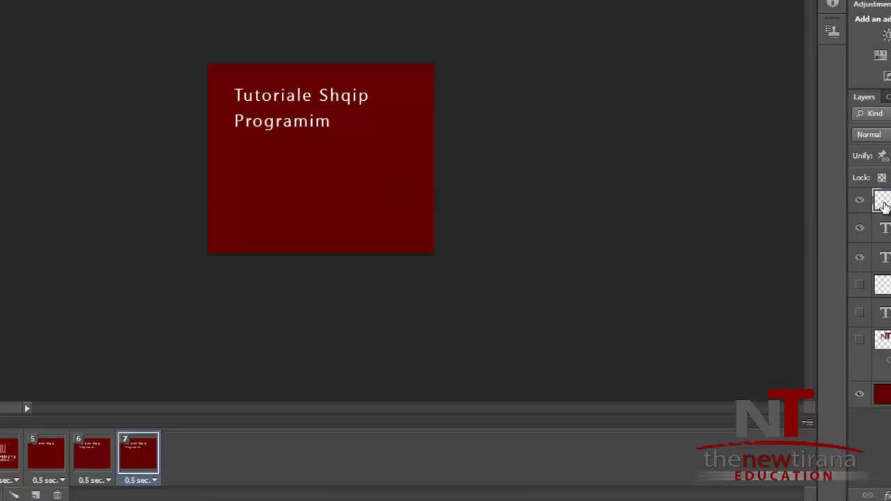
key(ctrl+z)
key(ctrl+j)
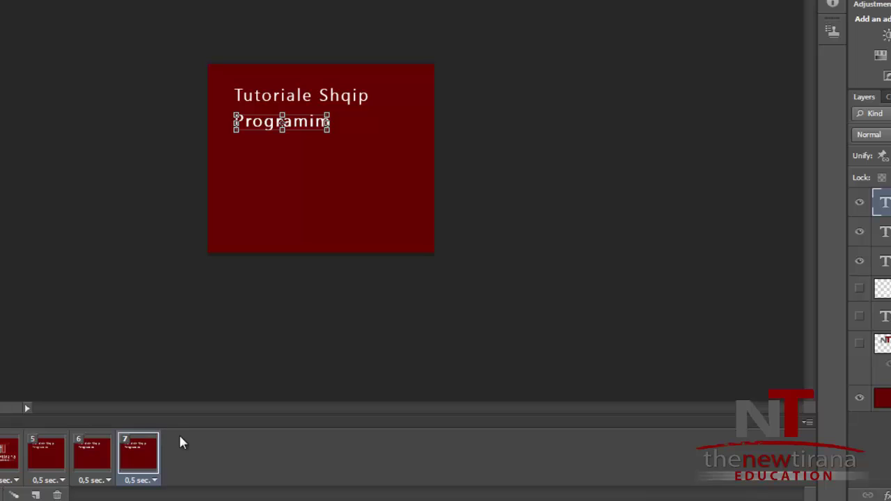
click(92, 453)
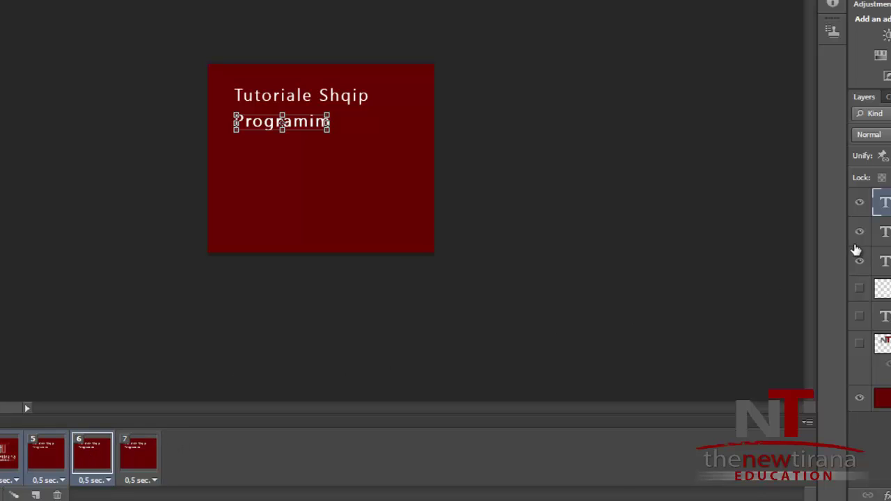
click(860, 203)
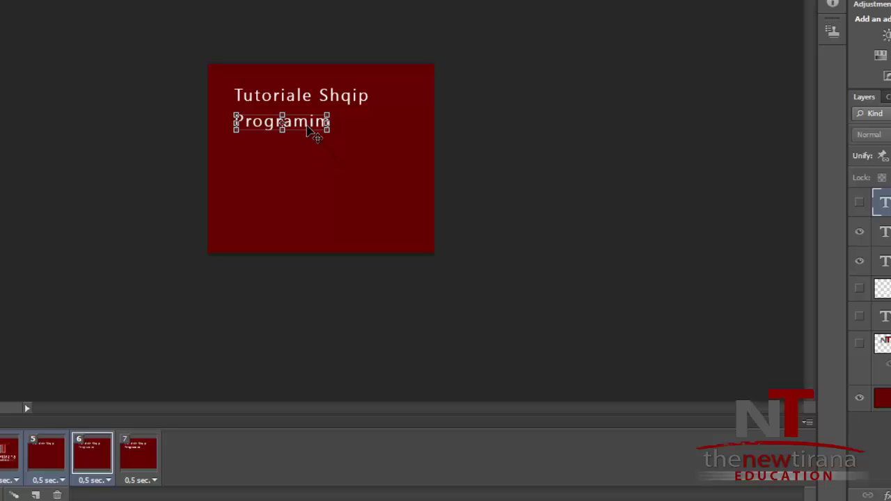
drag(316, 138, 313, 136)
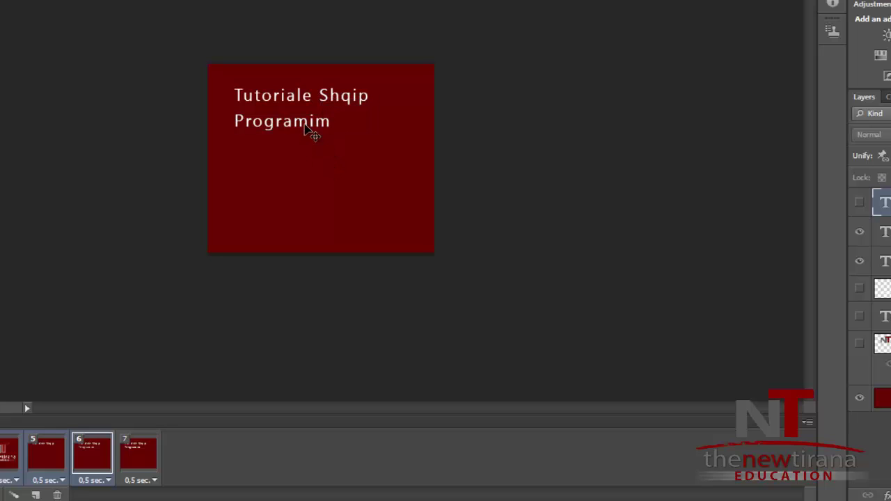
On frame 7, position the Programim copy one line below Programim.
click(127, 460)
drag(296, 120, 295, 146)
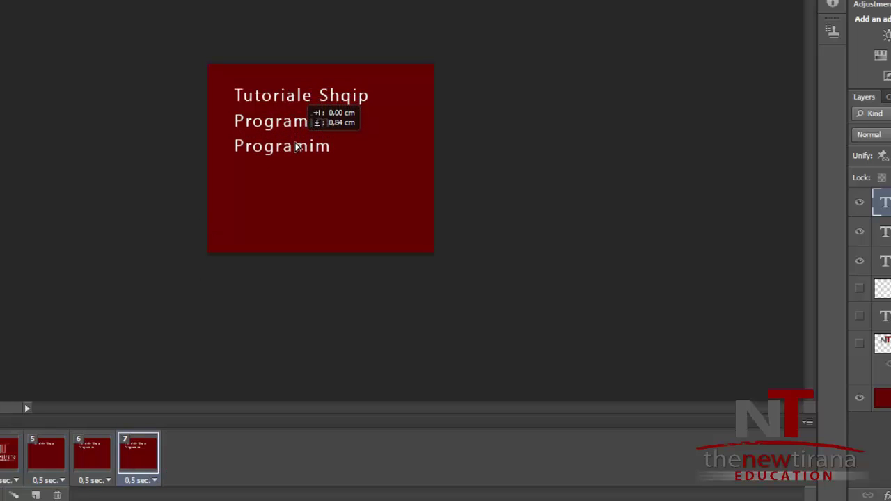
drag(295, 146, 296, 147)
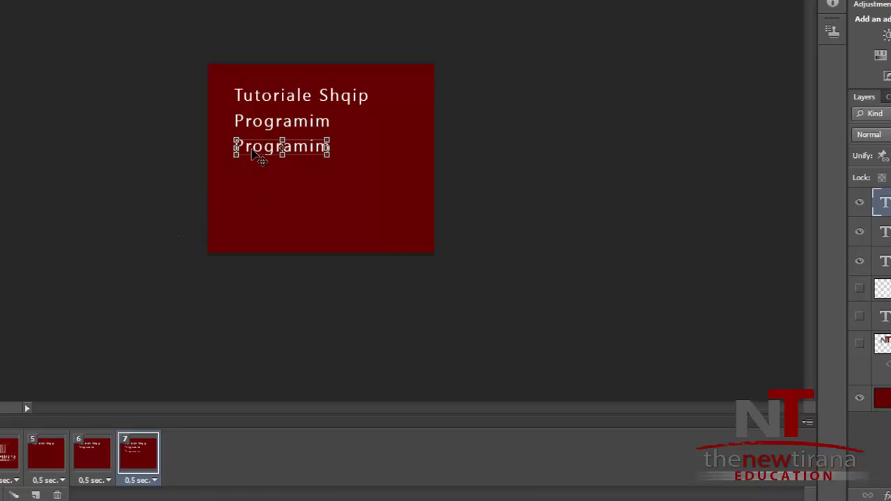
key(Up)
key(Up)
Change the lower line's text to 'Video' and add frame 8.
double_click(282, 146)
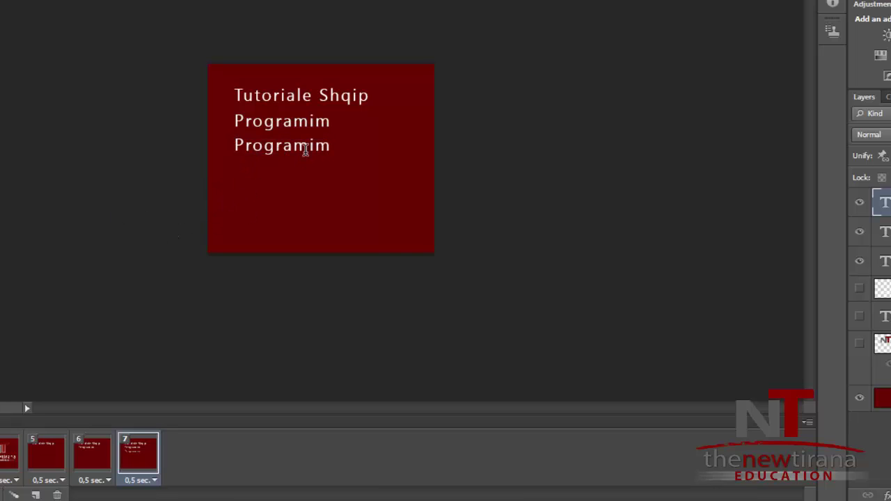
drag(332, 152, 201, 152)
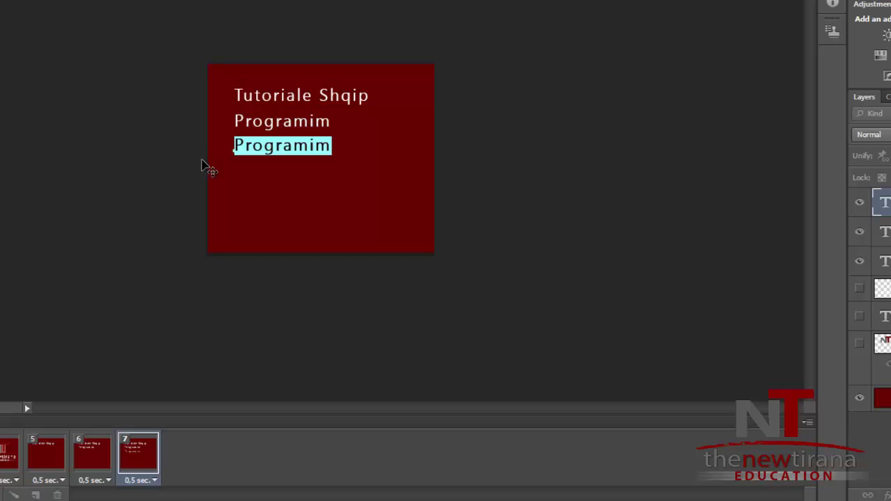
key(Right)
text(Video)
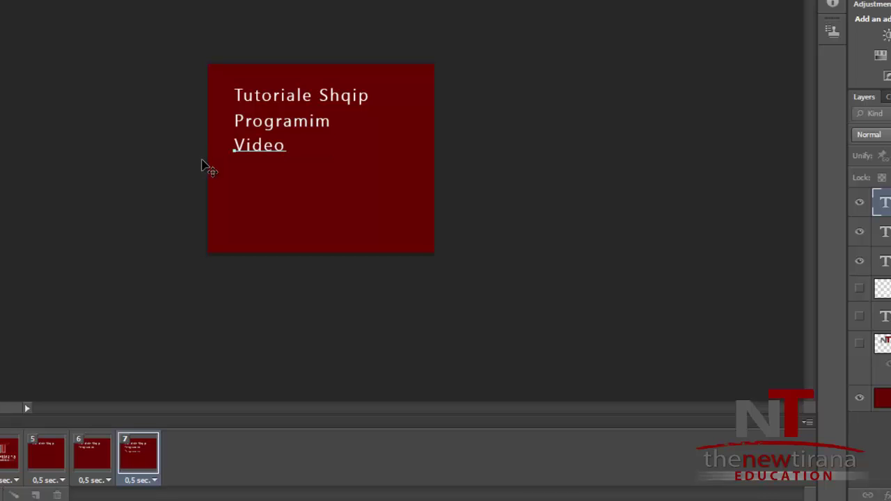
key(ctrl+Return)
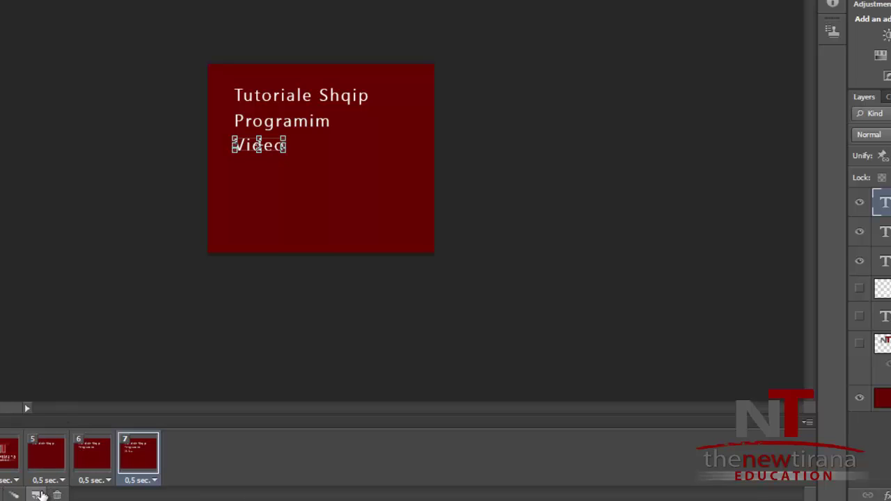
click(38, 495)
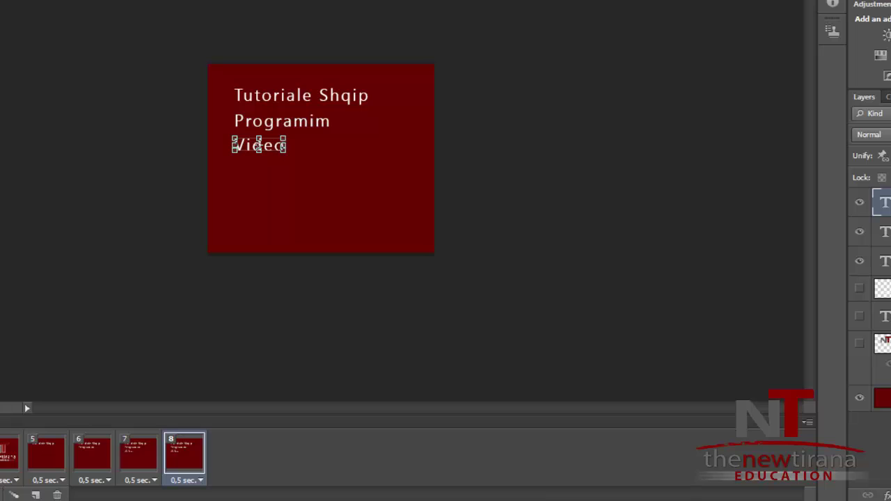
Duplicate the Video text layer and hide the copy in frame 7.
key(ctrl+shift+alt+n)
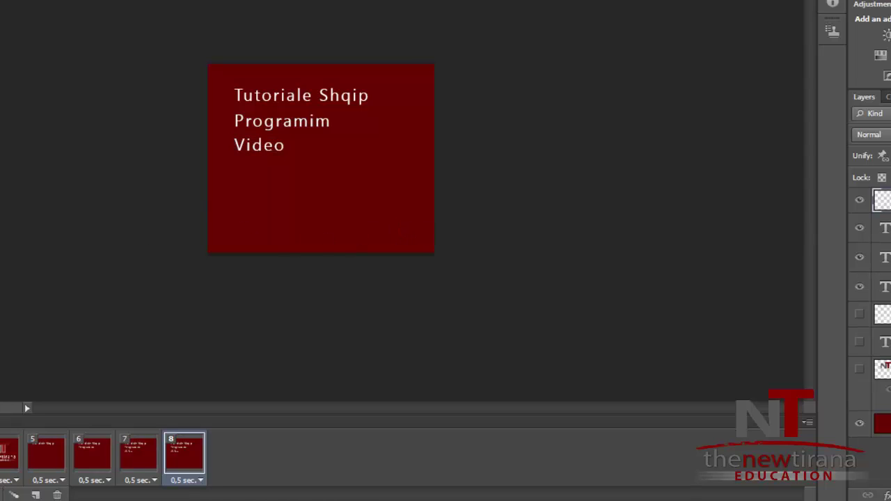
key(ctrl+z)
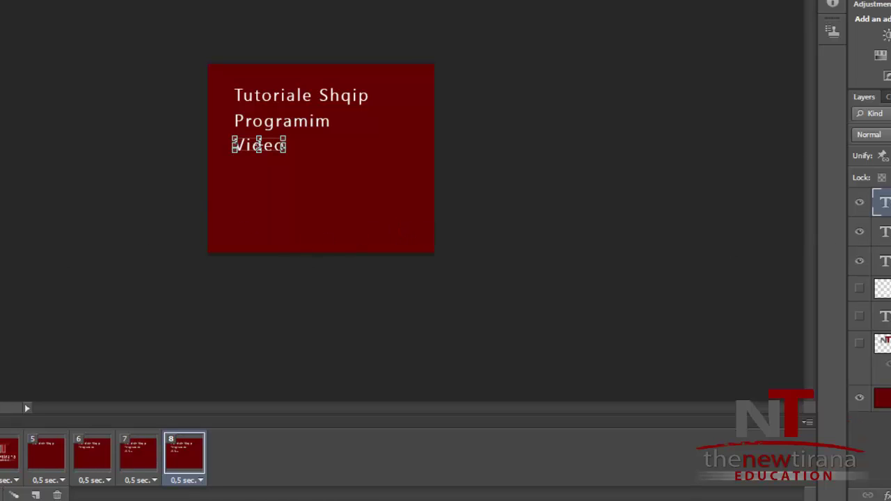
key(ctrl+j)
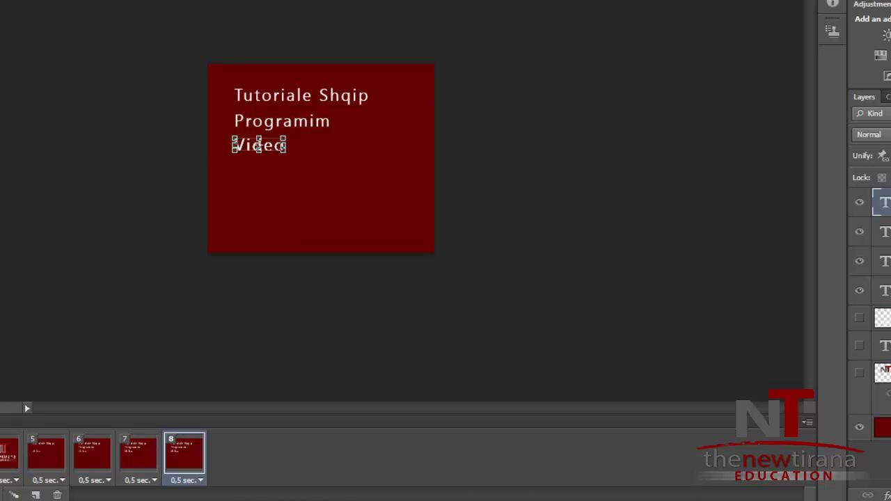
click(140, 459)
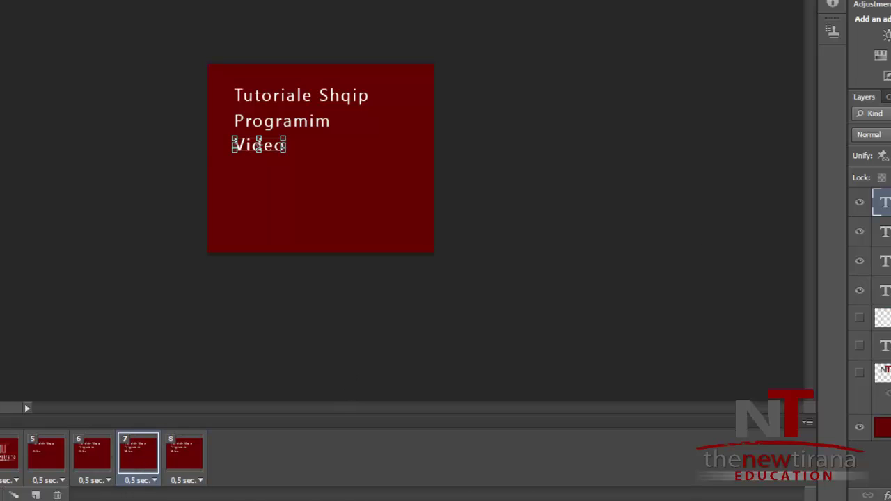
click(859, 203)
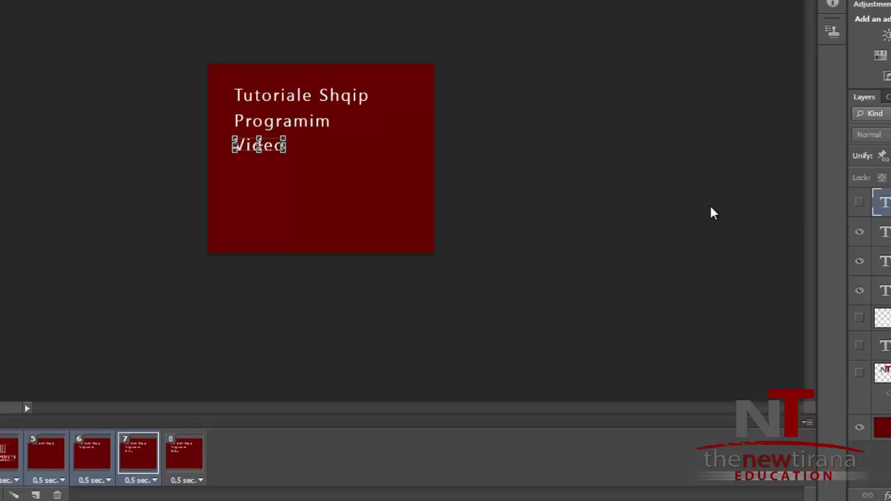
click(193, 446)
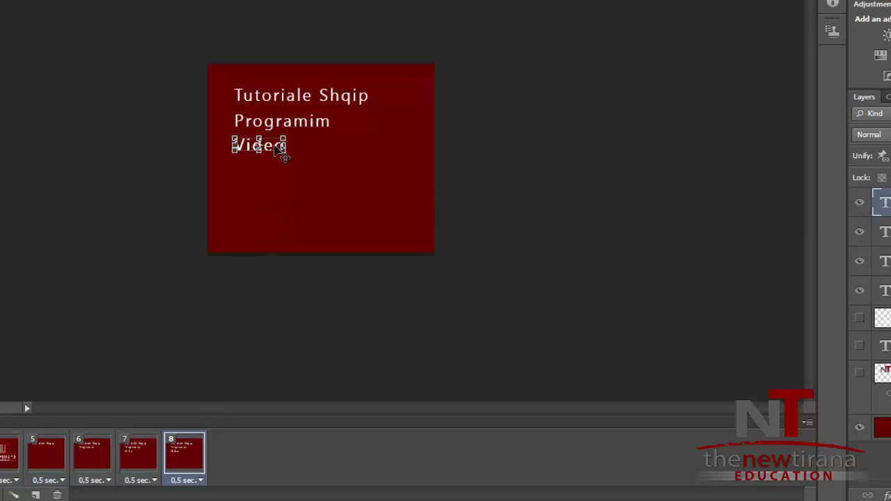
On frame 8, move the copy below Video and change it to 'Teknologji'.
drag(274, 147, 275, 172)
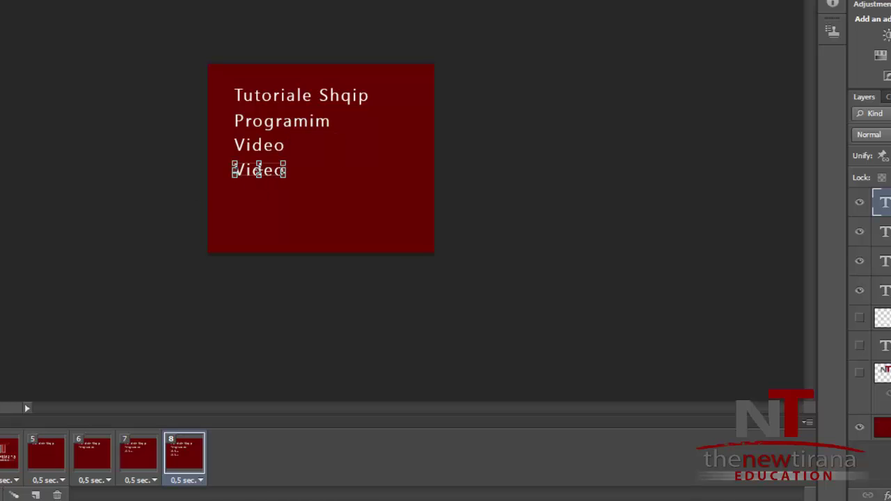
double_click(254, 180)
key(ctrl+a)
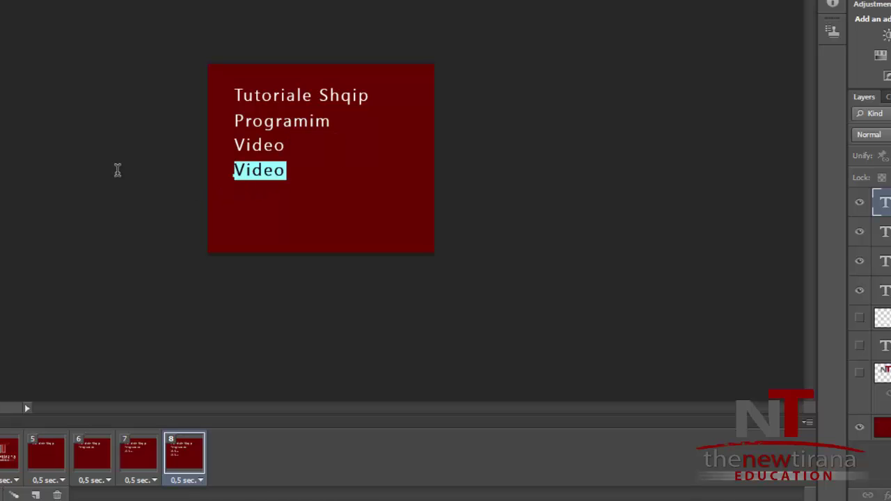
text(Tek)
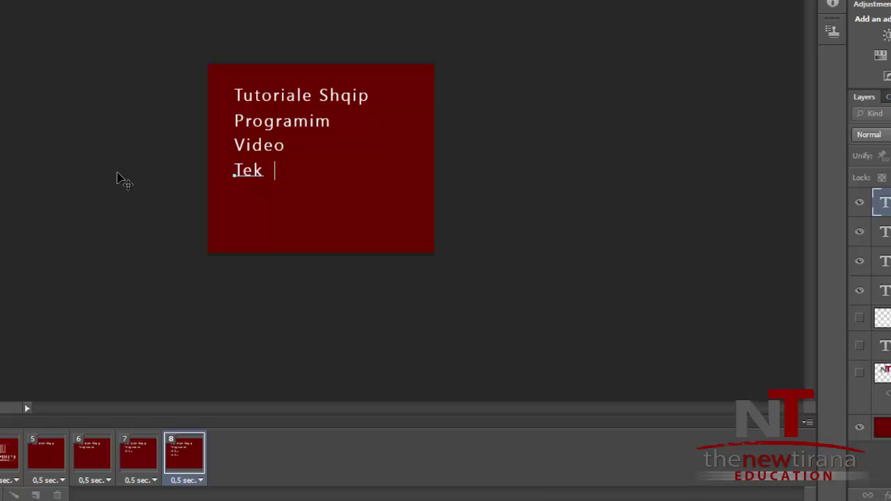
text(nologji)
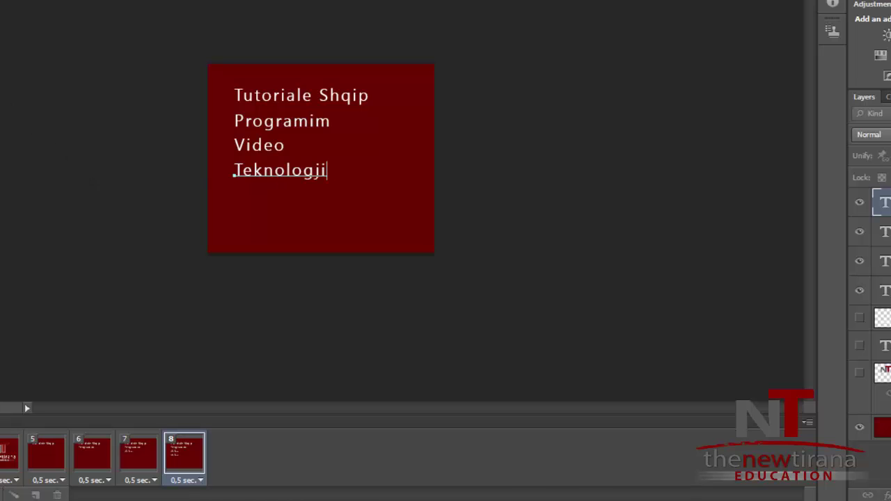
key(ctrl+Return)
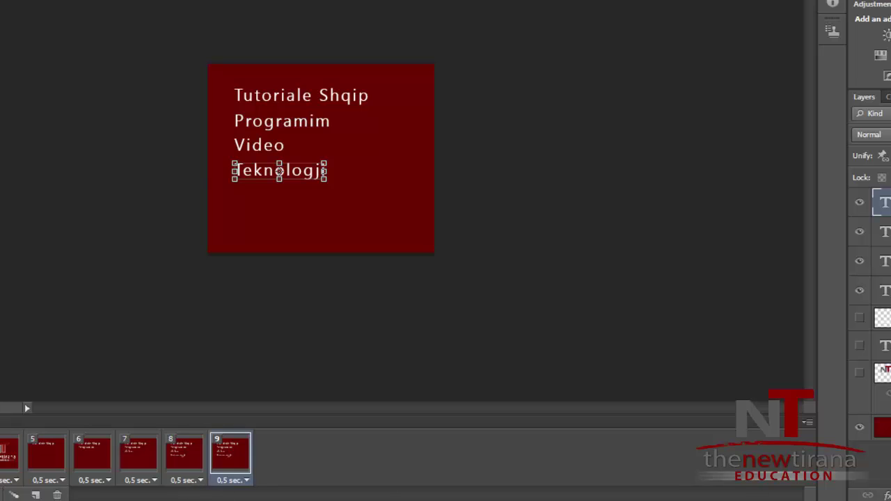
Hide the Teknologji copy in frame 8 and move it to a fifth line on frame 9.
key(ctrl+shift+alt+n)
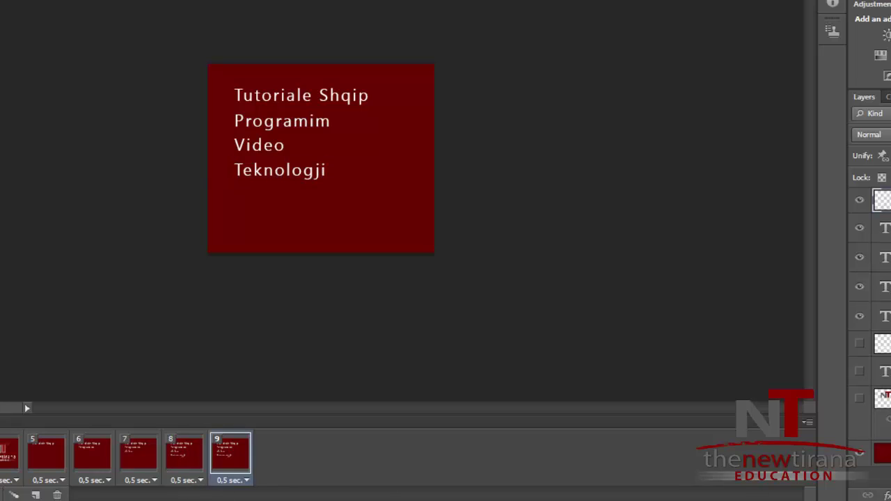
key(ctrl+z)
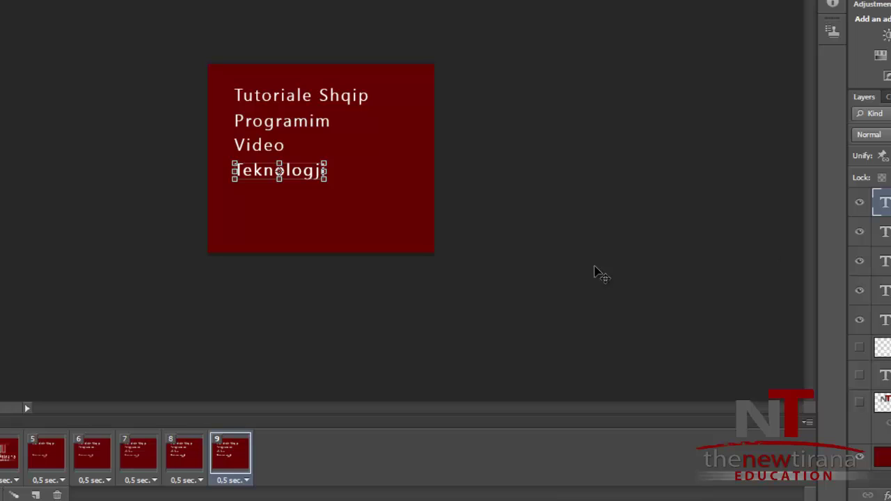
click(200, 447)
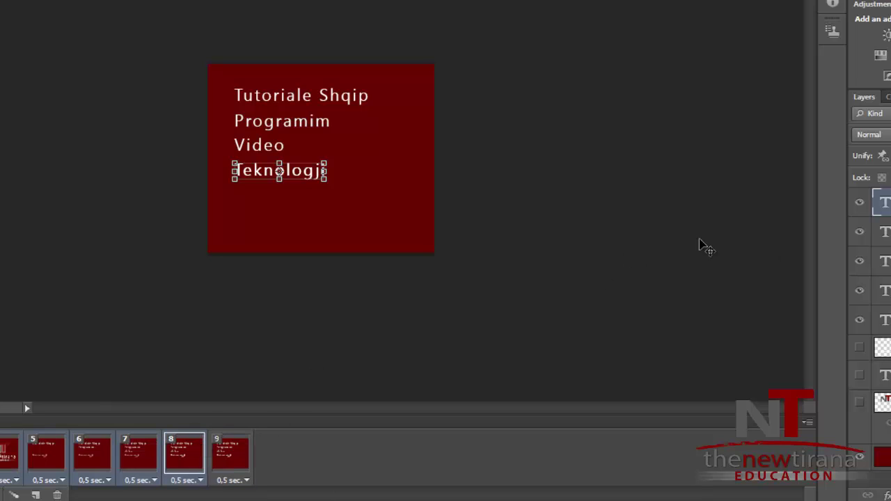
click(859, 202)
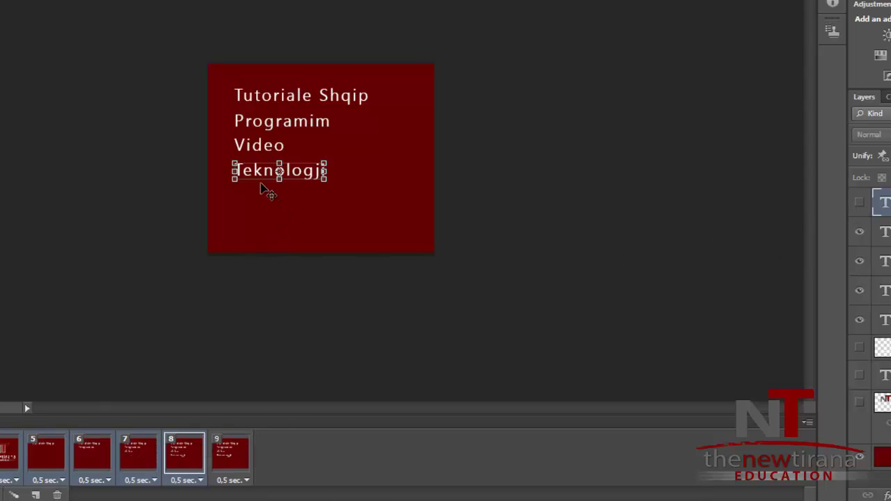
click(223, 452)
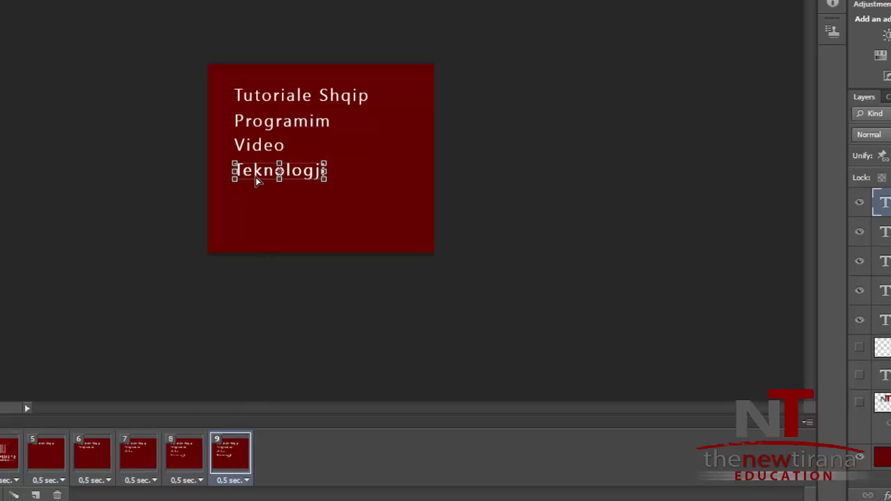
drag(258, 185, 255, 200)
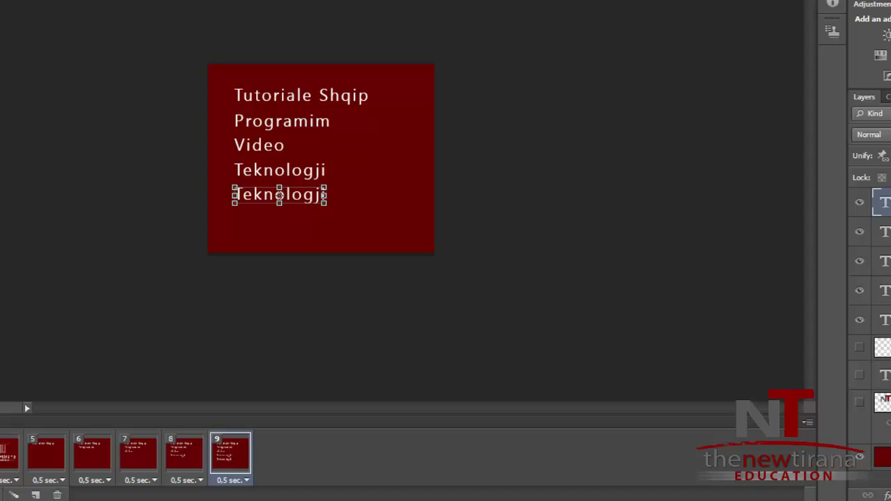
Change the fifth line to 'Elektronikë' and play the animation preview.
key(t)
click(314, 195)
double_click(313, 195)
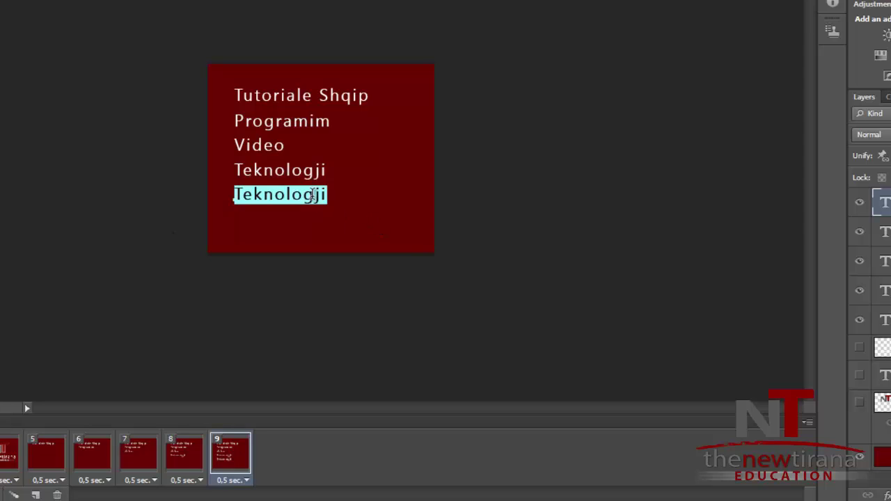
text(E)
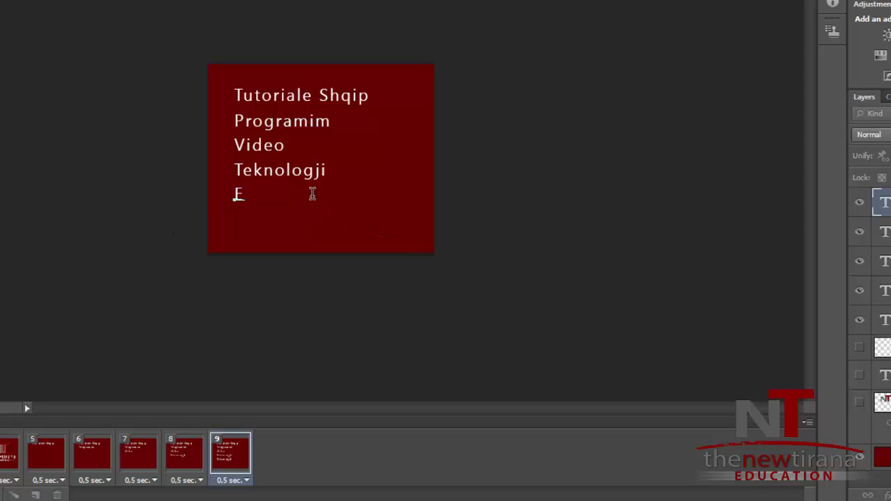
text(lektron)
text(ike)
key(shift+Left)
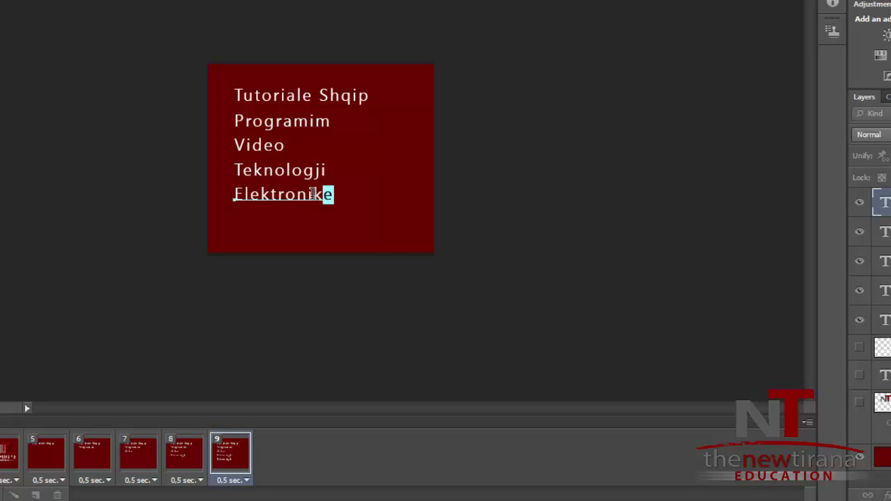
text(ë)
key(ctrl+Return)
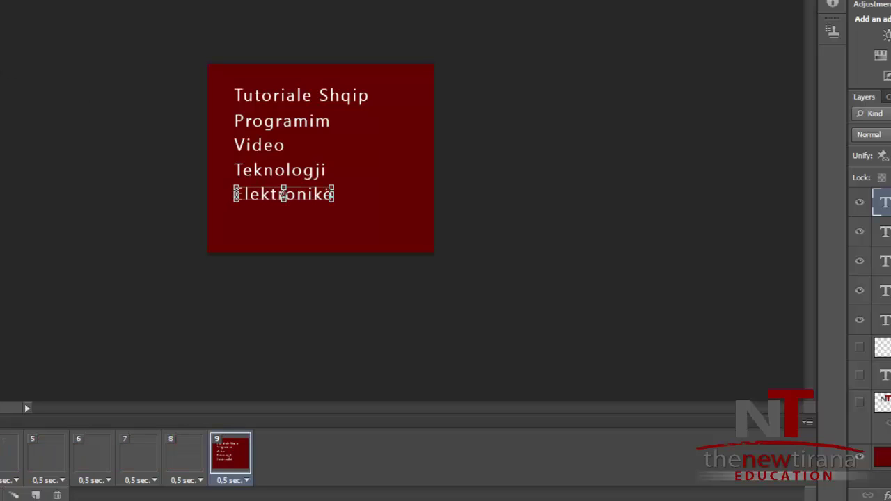
key(space)
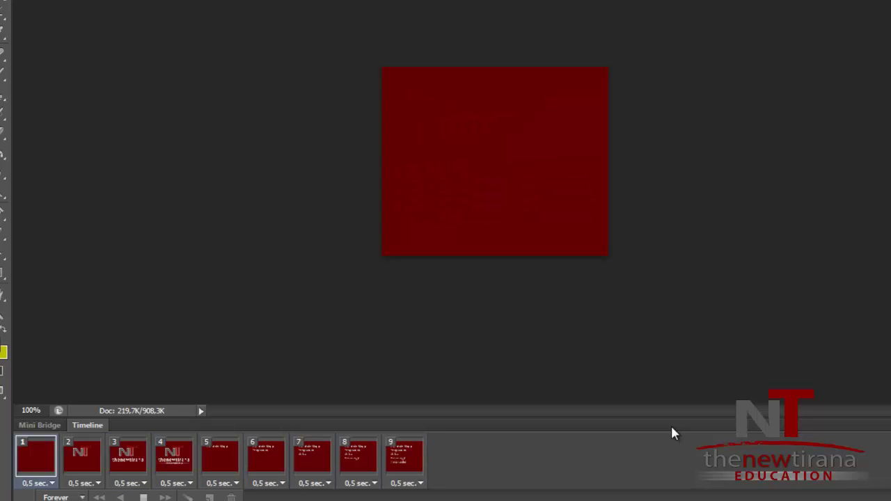
Stop the preview and set frame 1's delay to 1 second.
key(space)
click(43, 483)
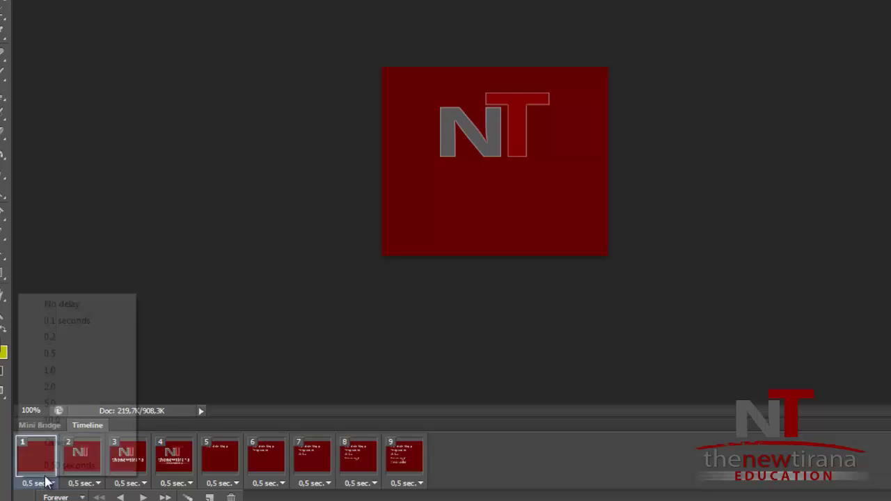
click(52, 370)
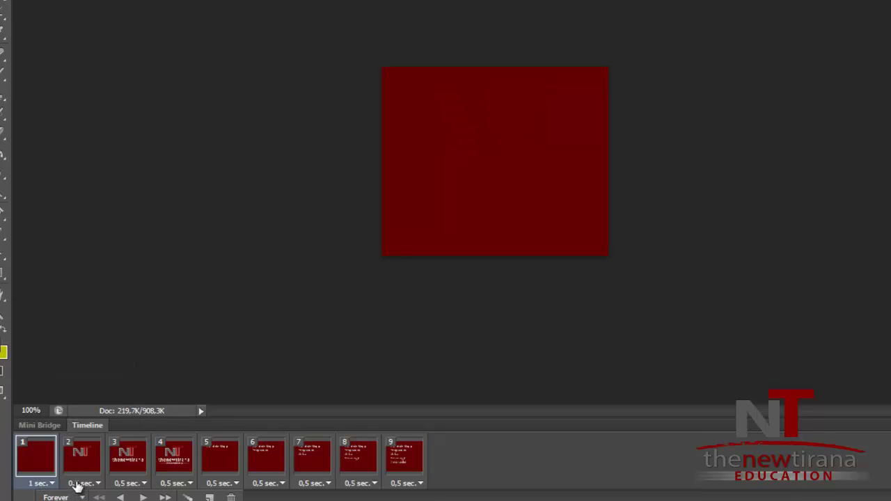
click(79, 483)
click(81, 484)
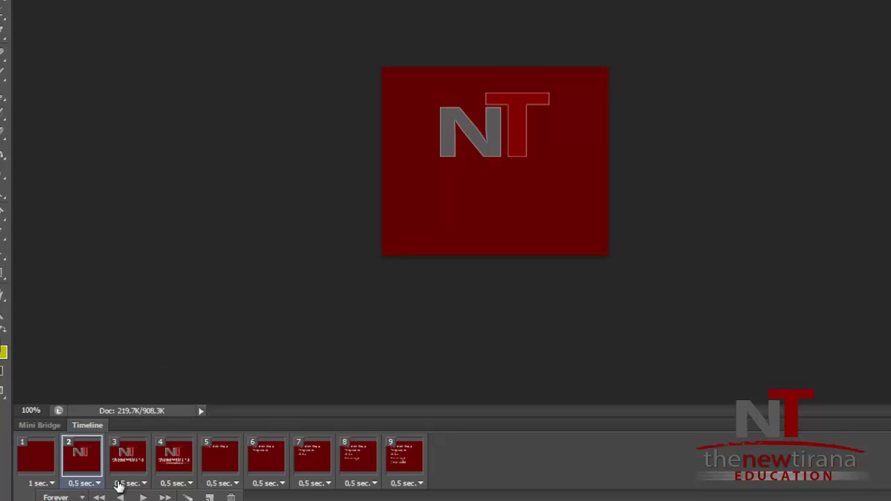
Set frames 3 and 4 to a custom 0,3 second delay each.
click(128, 483)
click(128, 485)
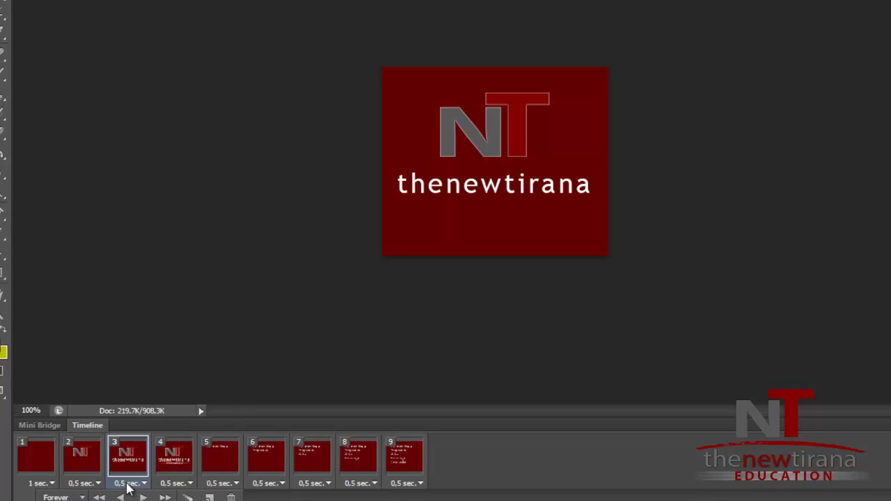
click(128, 483)
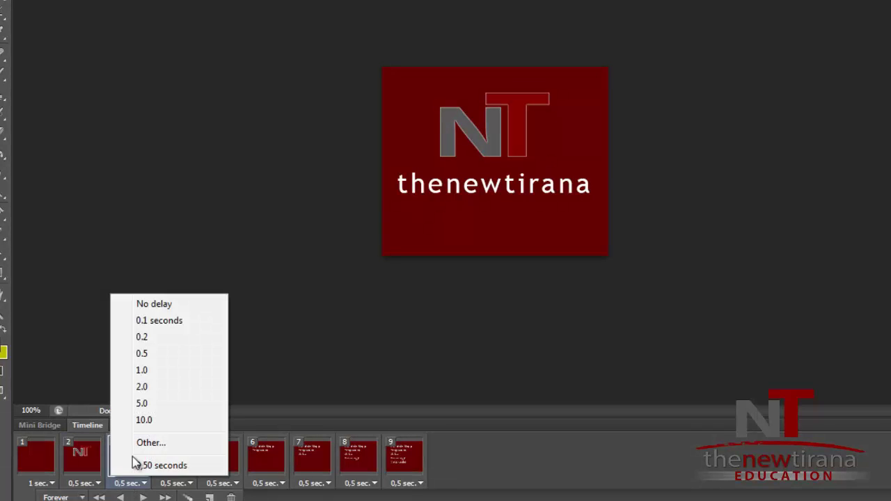
click(167, 443)
text(0)
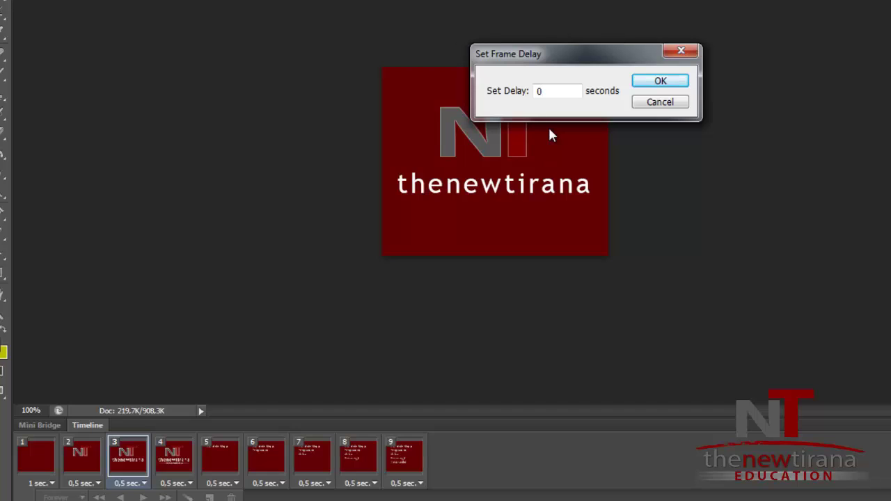
text(,3)
key(Return)
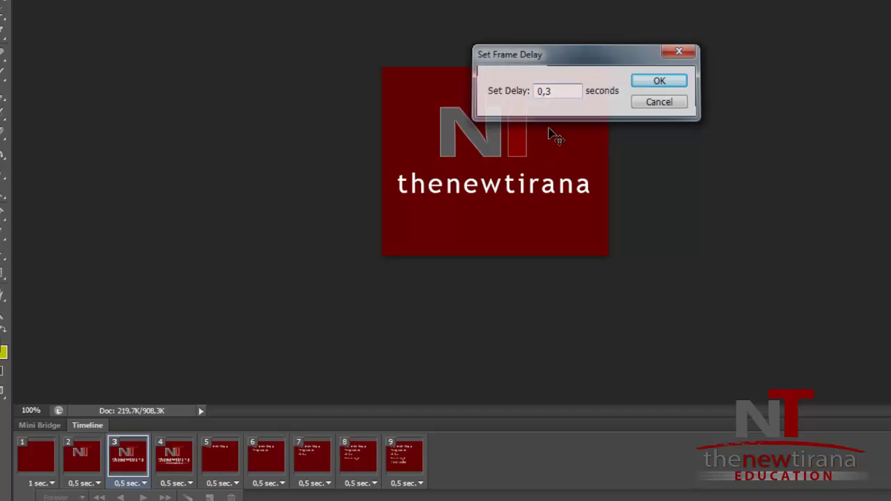
click(184, 454)
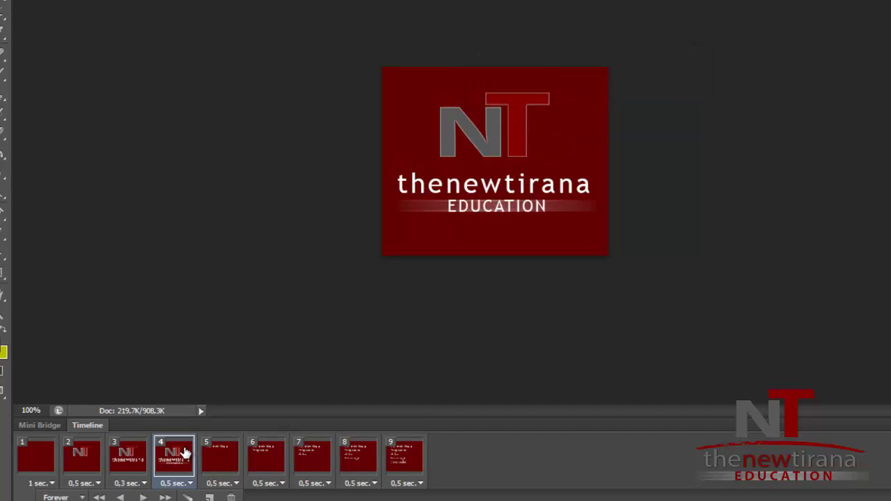
click(177, 484)
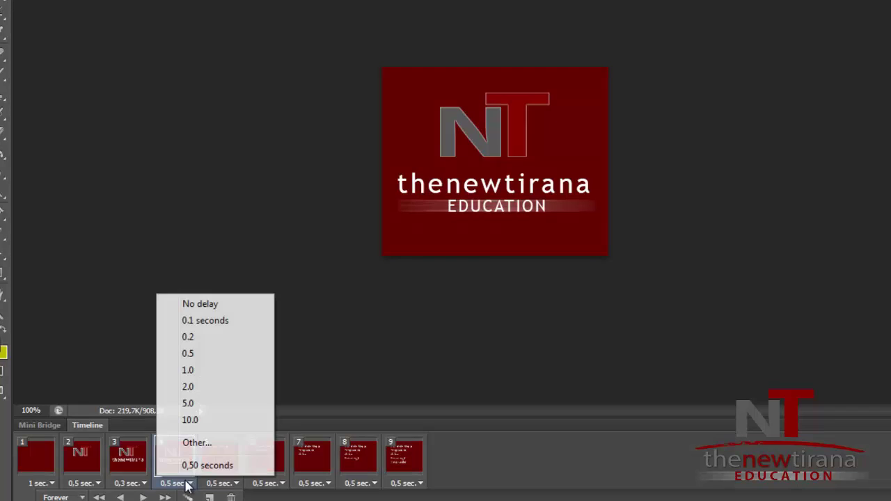
click(171, 483)
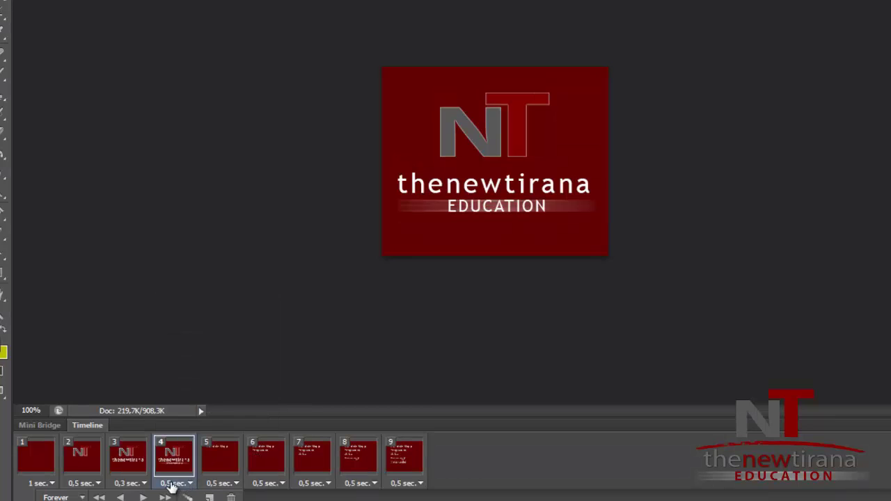
click(167, 484)
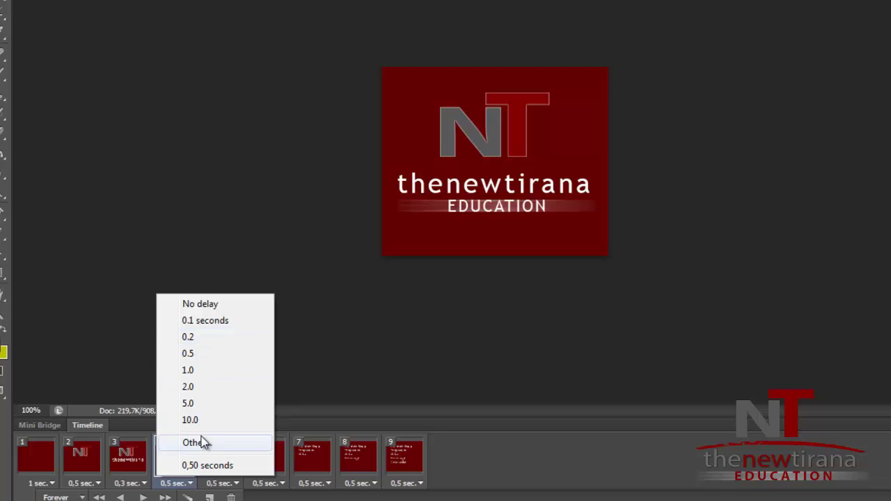
click(204, 443)
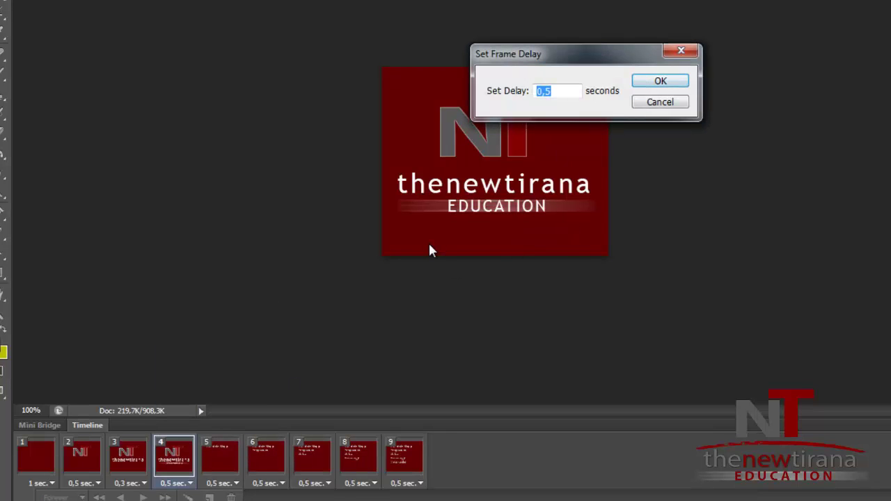
text(0,3)
key(Return)
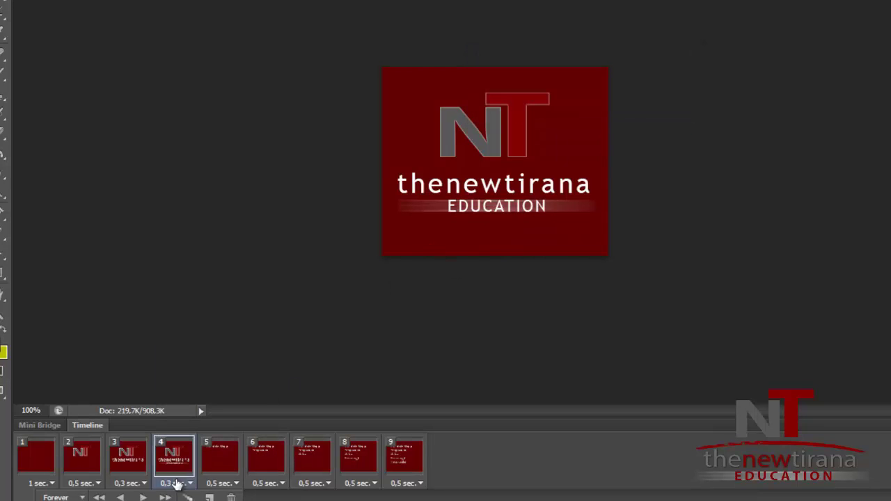
Select frames 5 through 9 and give them all a 0,3 second delay.
click(226, 461)
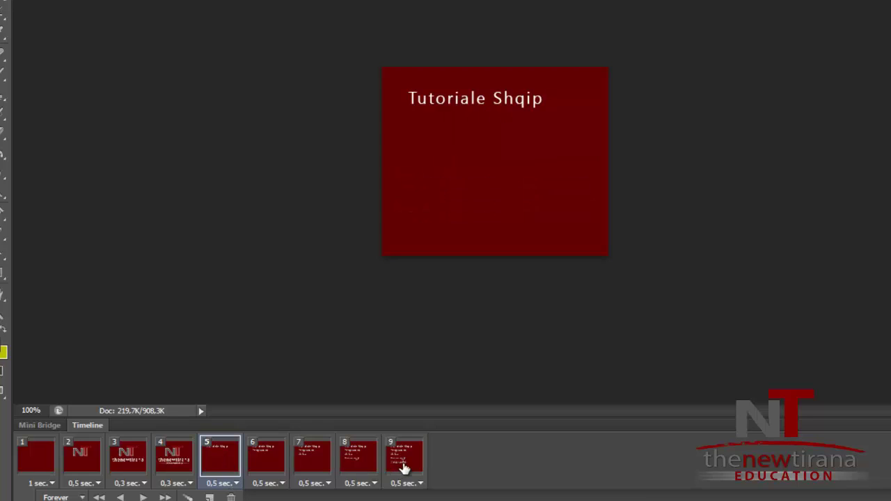
shift+click(404, 466)
click(418, 483)
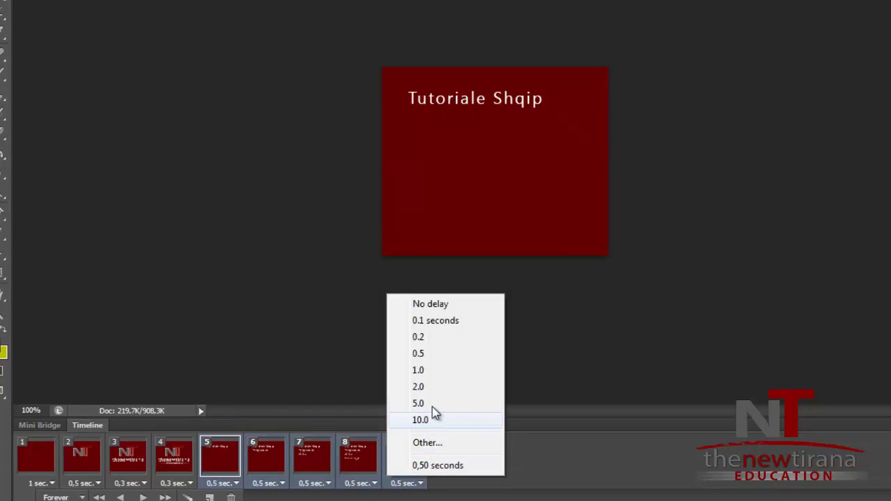
click(427, 443)
text(0,3)
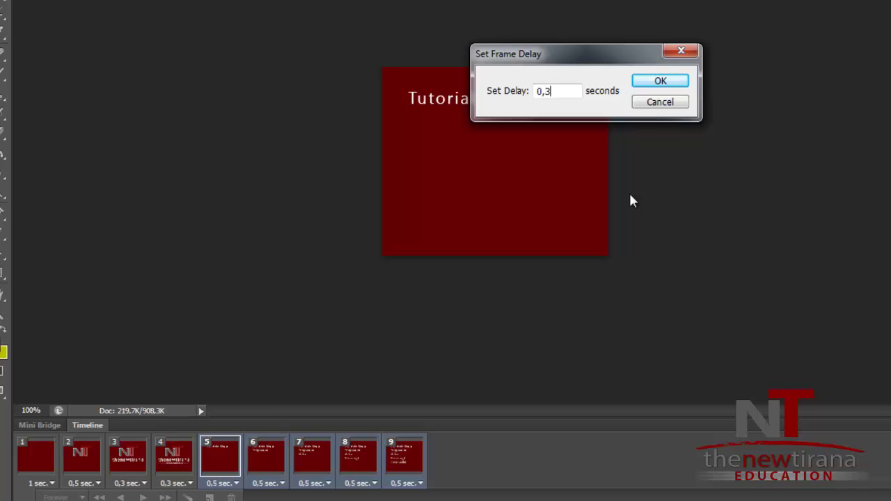
key(Return)
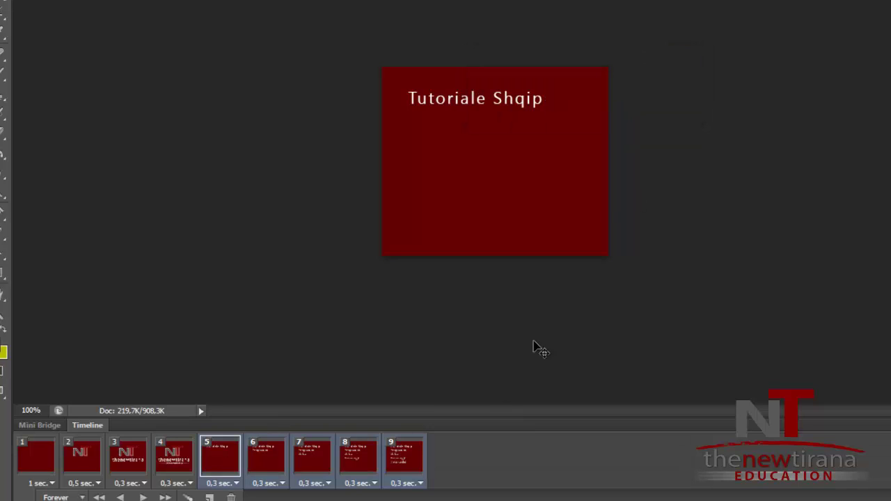
click(413, 462)
Add frames 10 and 11, and set frame 10's delay to 0.5 seconds.
click(209, 497)
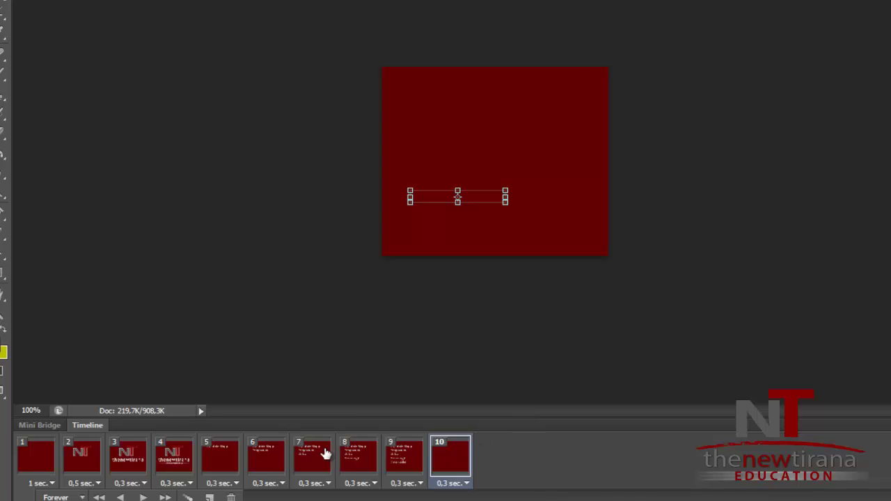
click(209, 498)
click(456, 485)
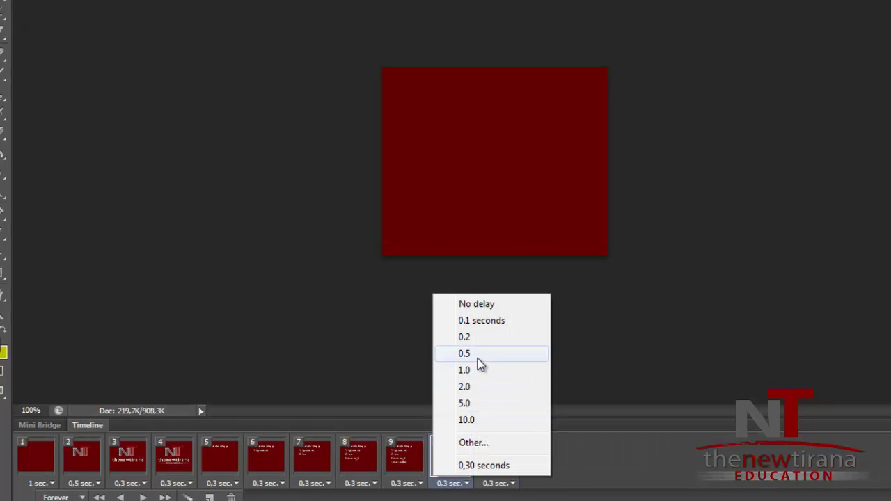
click(481, 354)
On frame 11, type the text 'Na vizito tani' on the canvas.
click(507, 471)
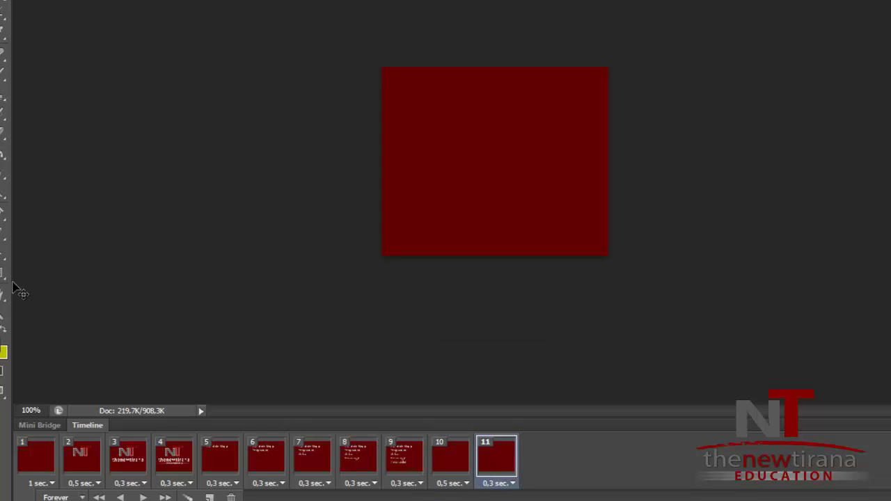
click(5, 239)
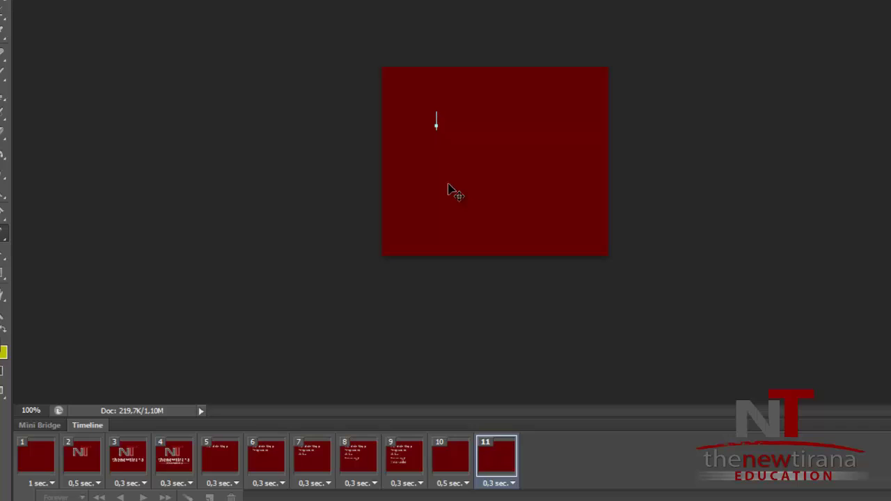
text(Na )
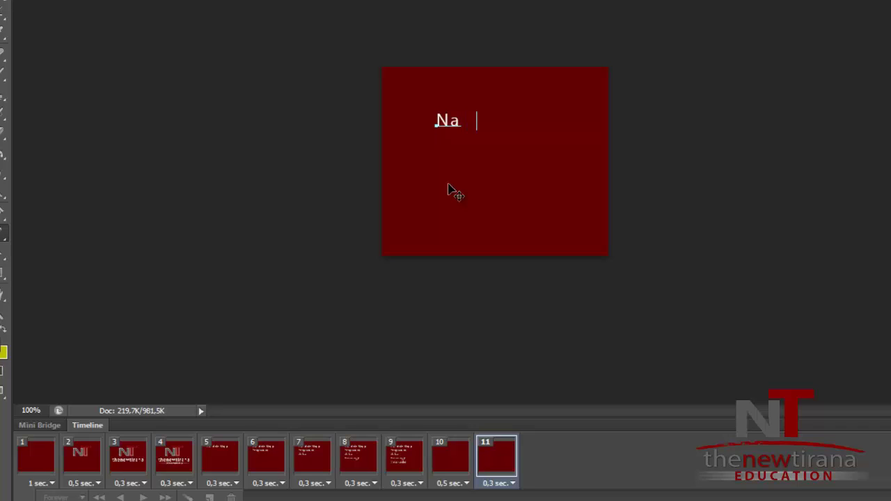
text(vizi)
text(to tani)
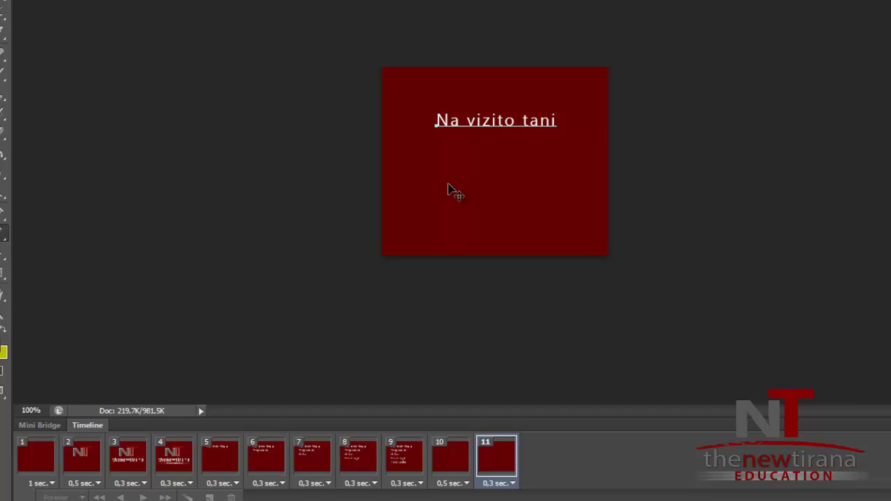
drag(483, 185, 480, 191)
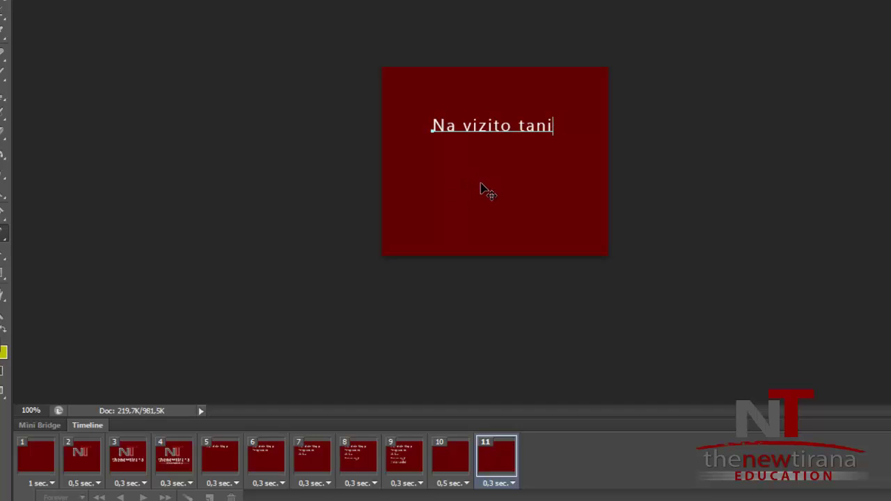
key(ctrl+Return)
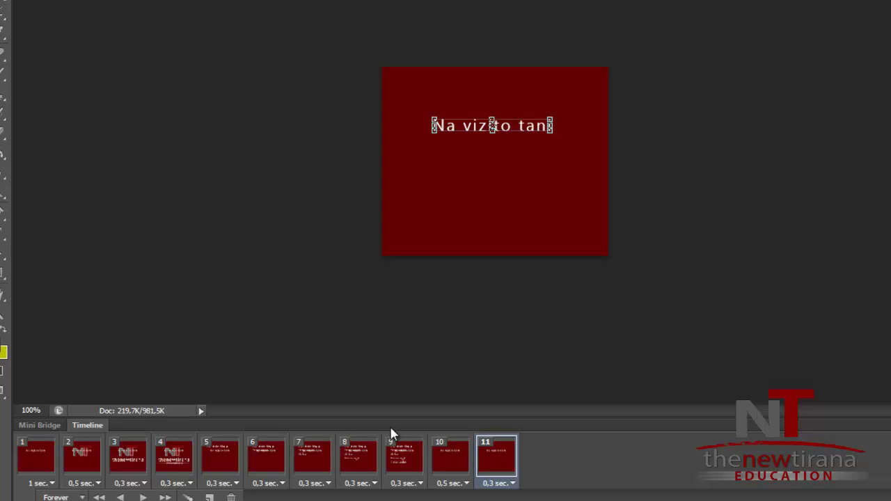
Hide 'Na vizito tani' in frames 1–10, reposition it on frame 11, and add frame 12.
click(441, 465)
shift+click(29, 455)
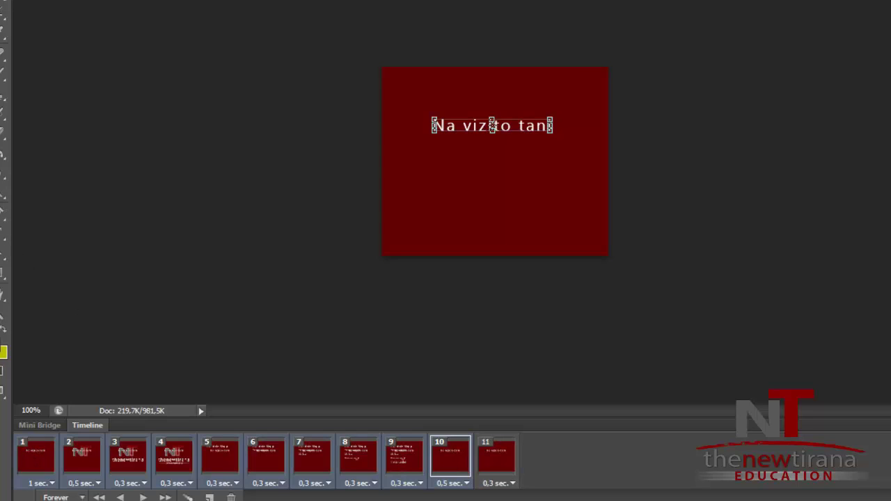
click(487, 462)
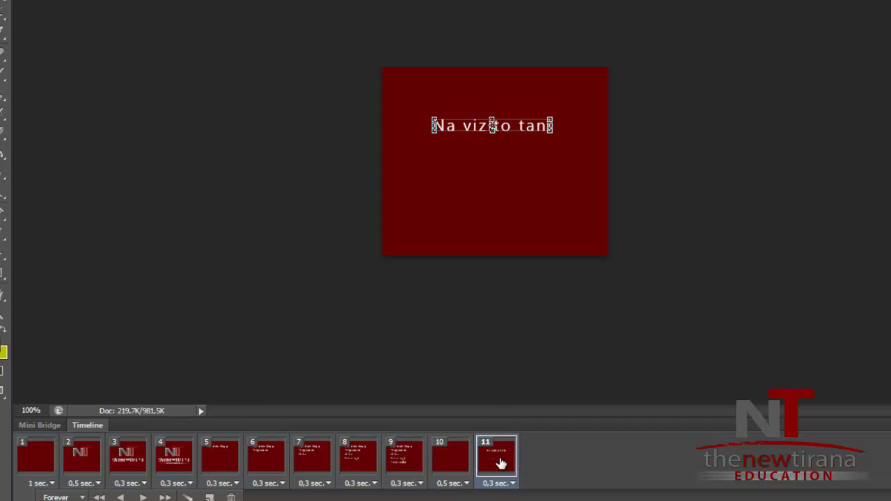
drag(463, 130, 462, 142)
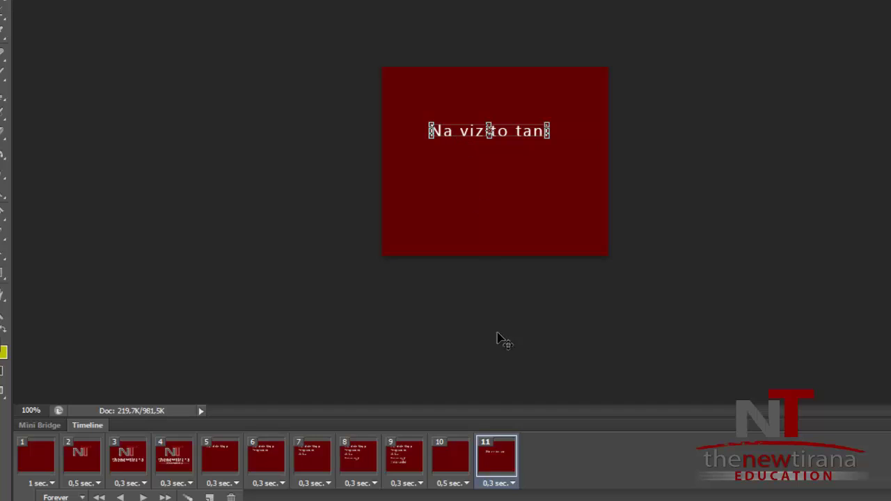
click(209, 498)
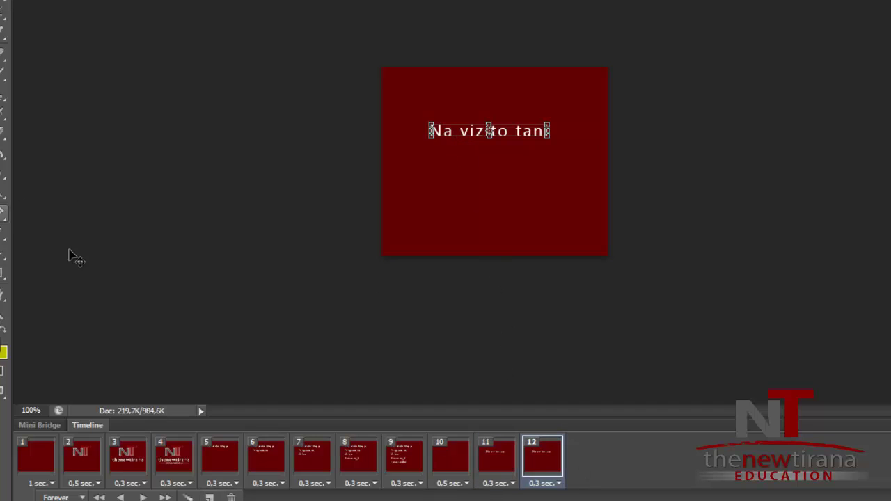
key(t)
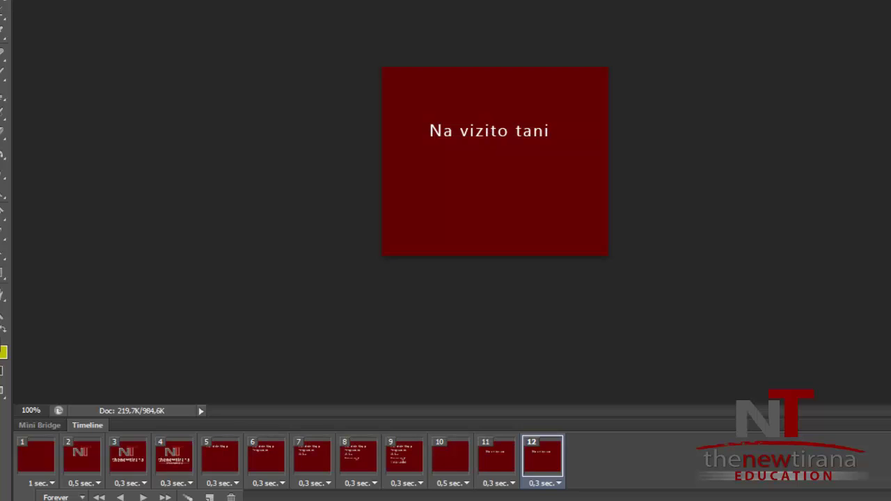
click(482, 451)
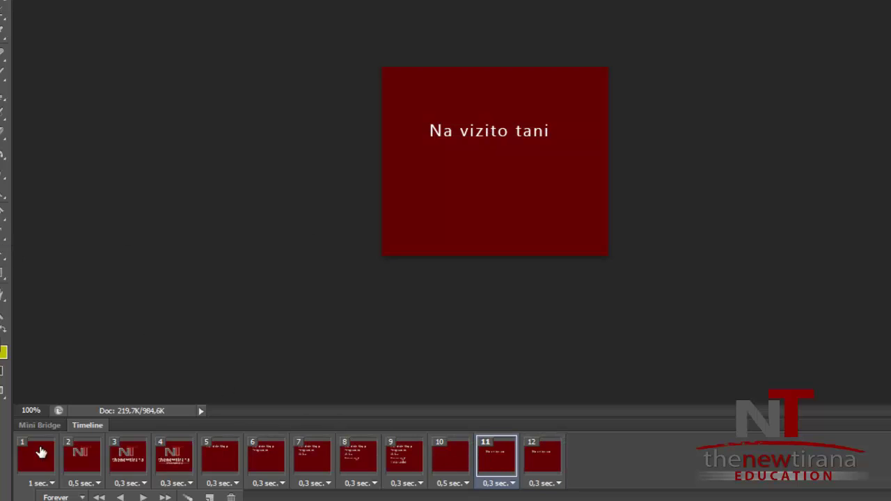
shift+click(20, 459)
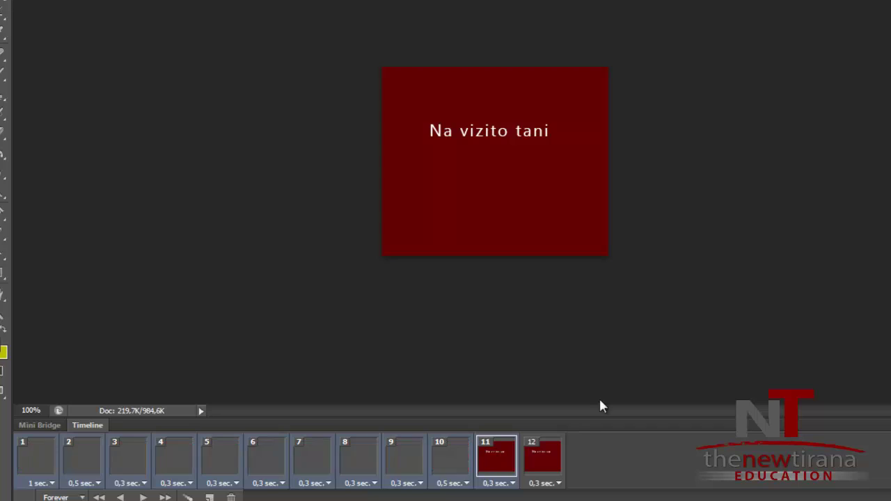
click(540, 472)
click(4, 236)
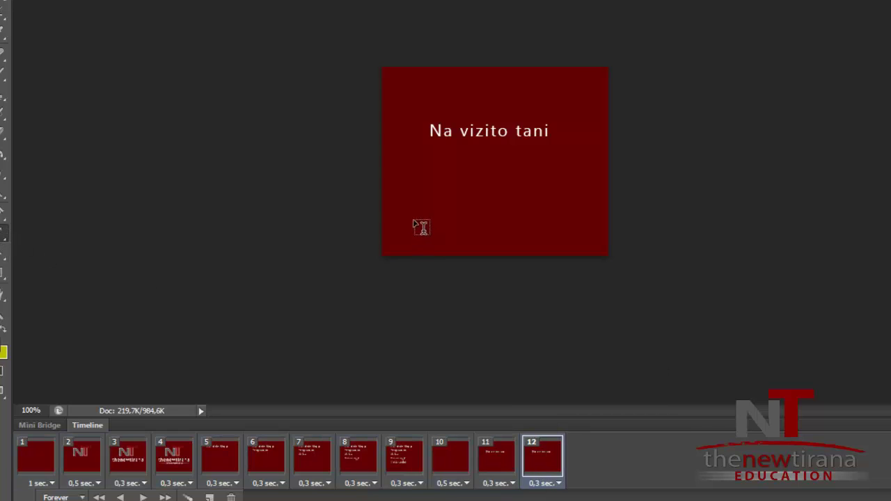
click(401, 206)
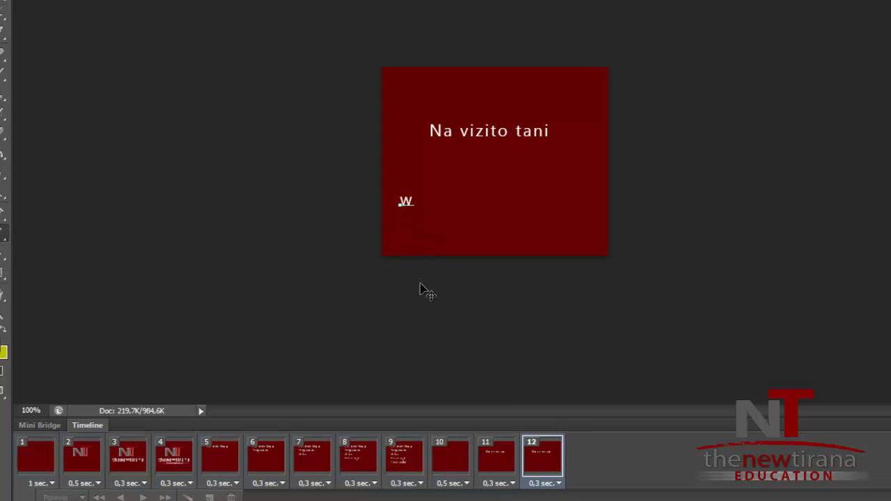
text(ww.thenewi)
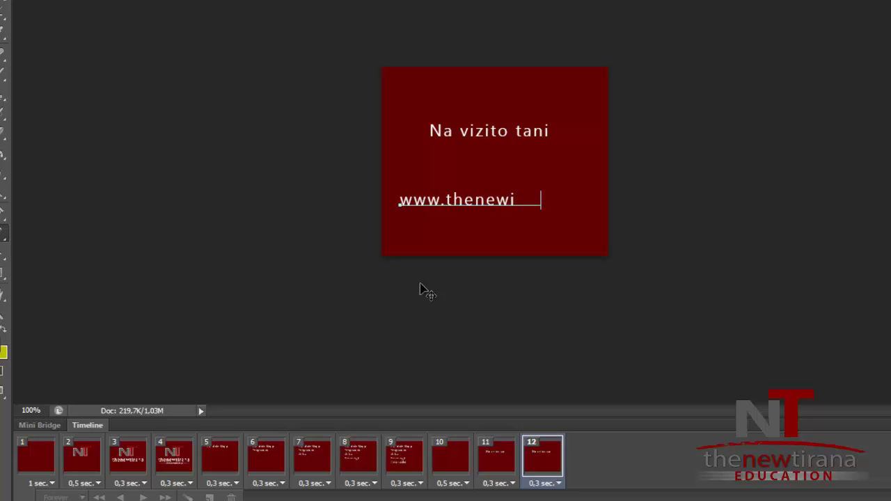
key(BackSpace)
text(tirana.com)
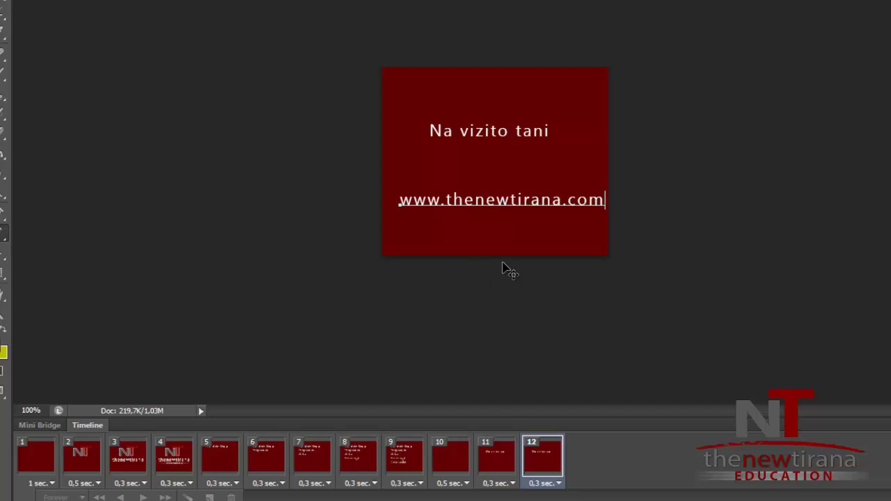
drag(500, 266, 499, 288)
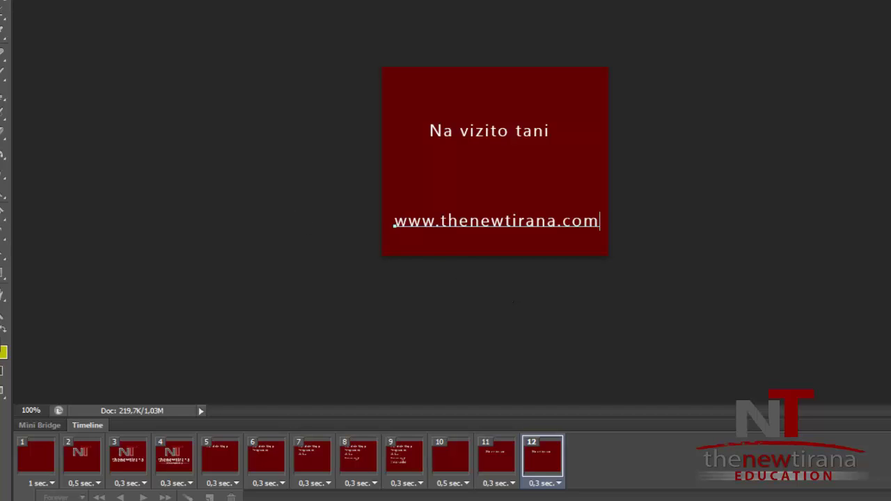
key(ctrl+Return)
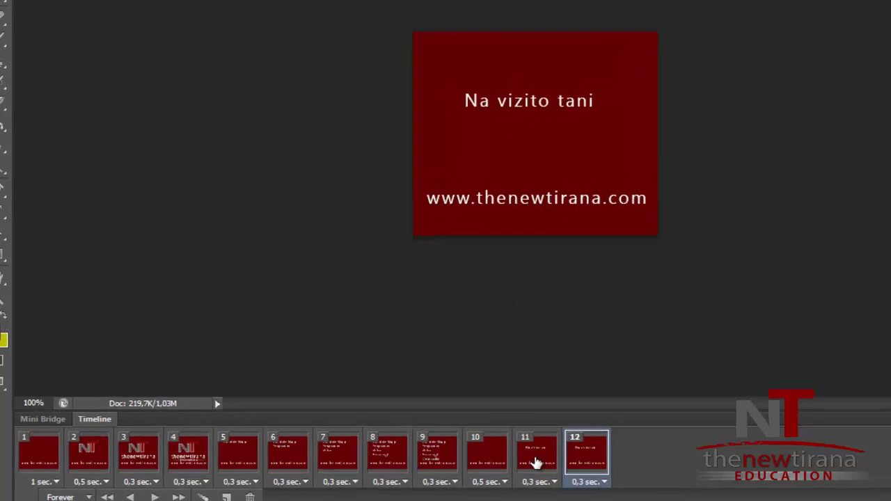
Duplicate the final frame to create frame 13 with both closing lines.
click(496, 459)
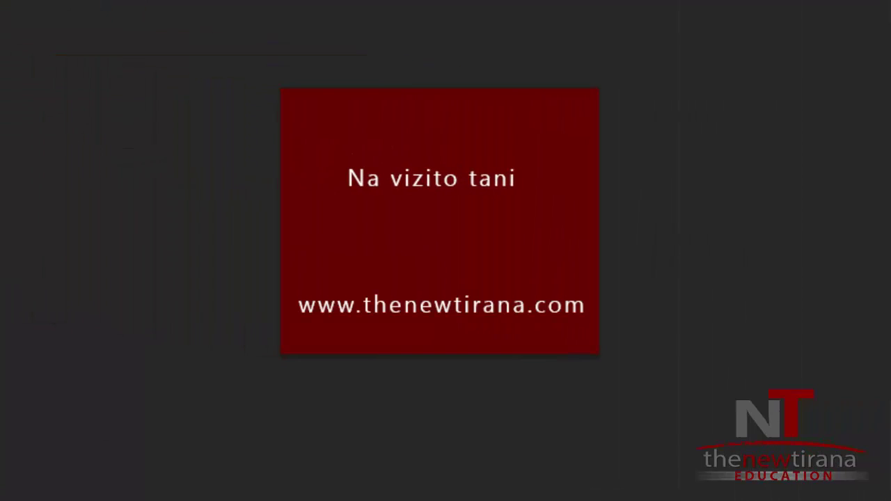
mouse_move(453, 473)
mouse_down()
mouse_move(410, 457)
mouse_move(412, 465)
mouse_up()
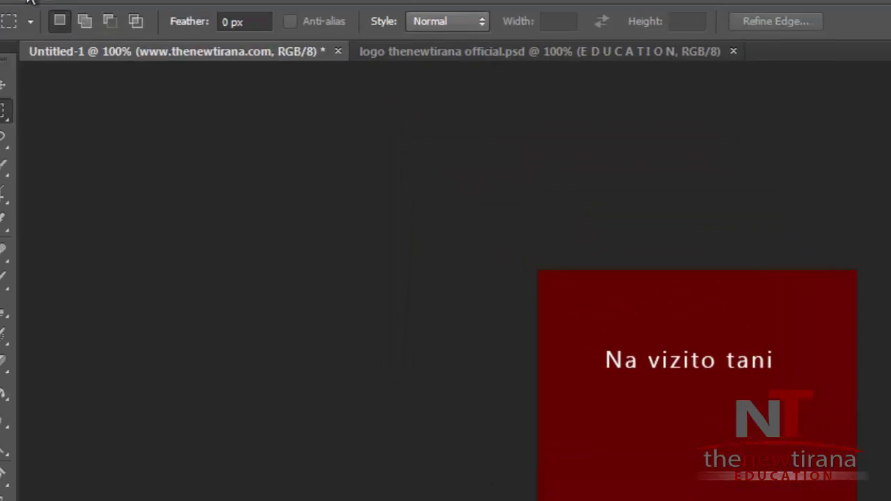
Open favicon.png, close it, and return to logo thenewtirana official.psd.
click(58, 17)
click(57, 16)
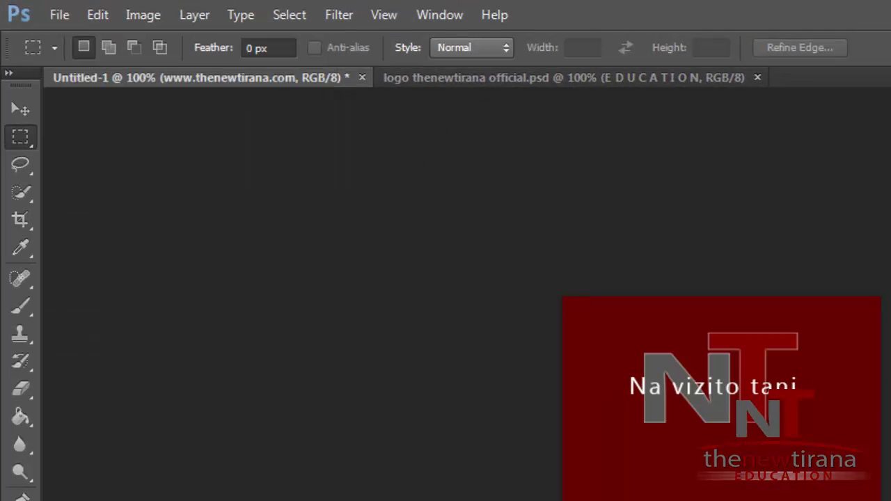
click(59, 14)
click(77, 57)
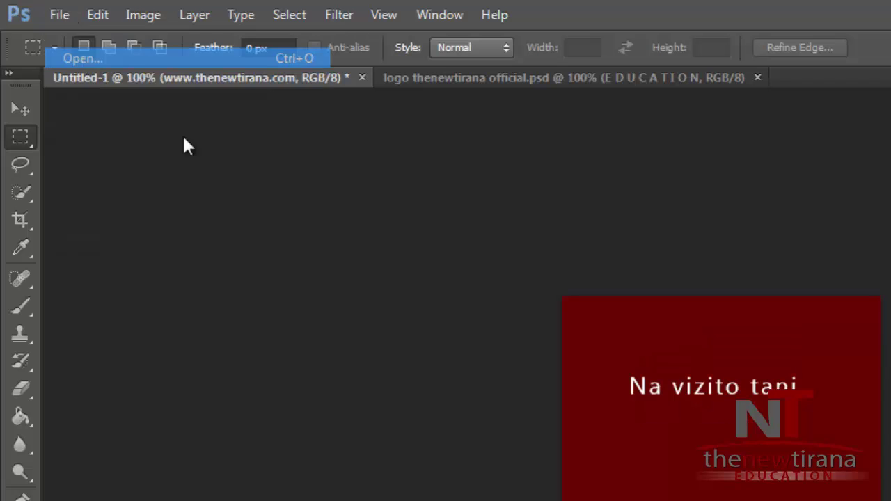
double_click(496, 157)
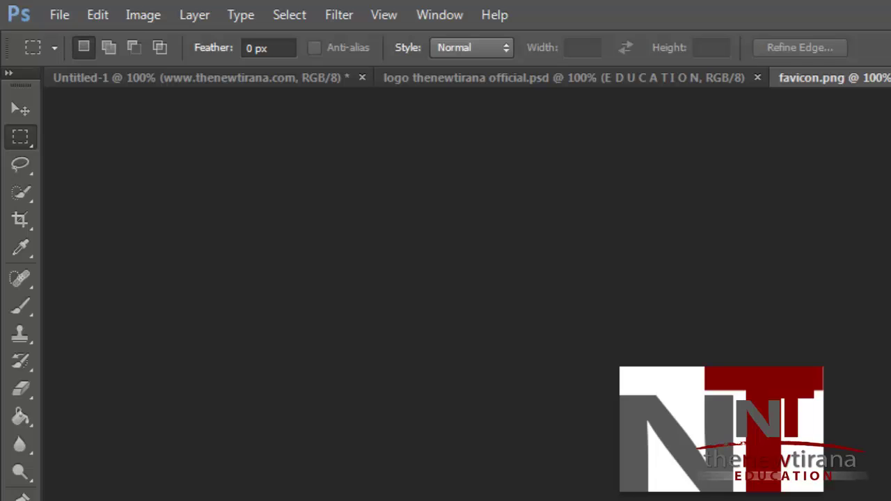
key(ctrl+w)
click(475, 77)
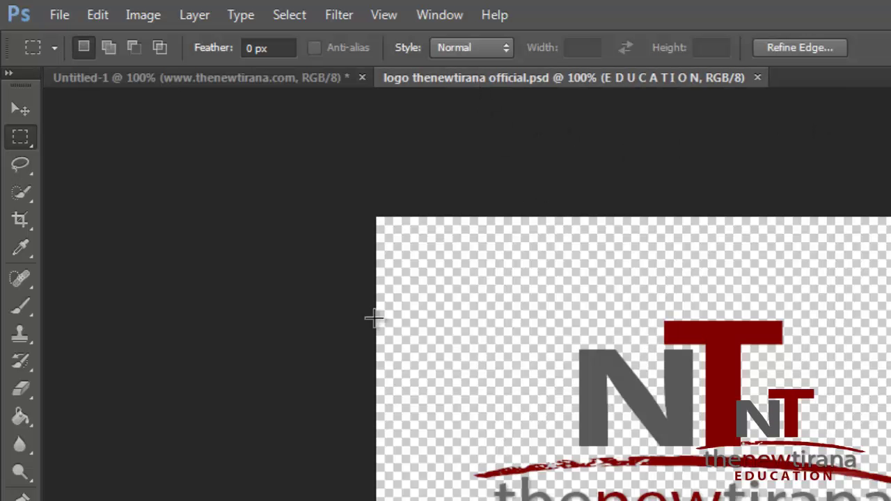
Paste the NT logo into Untitled-1 as Layer 2, scaled down beneath 'Na vizito tani'.
drag(552, 297, 804, 441)
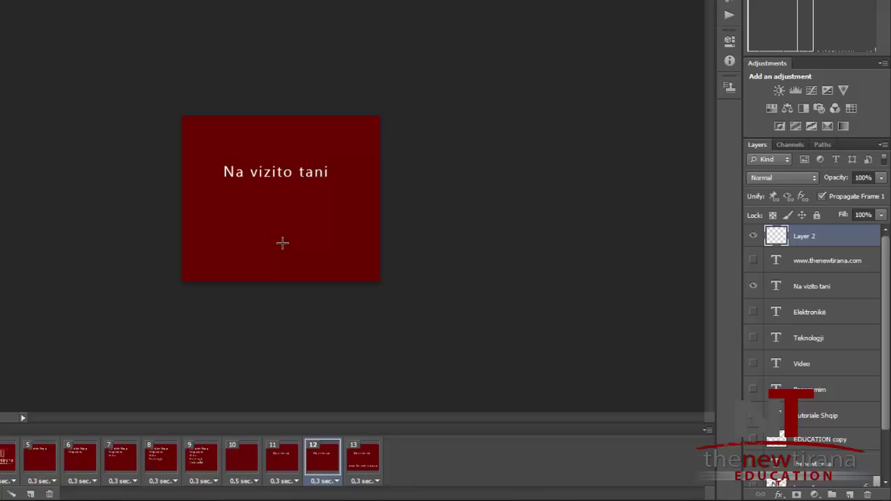
key(ctrl+v)
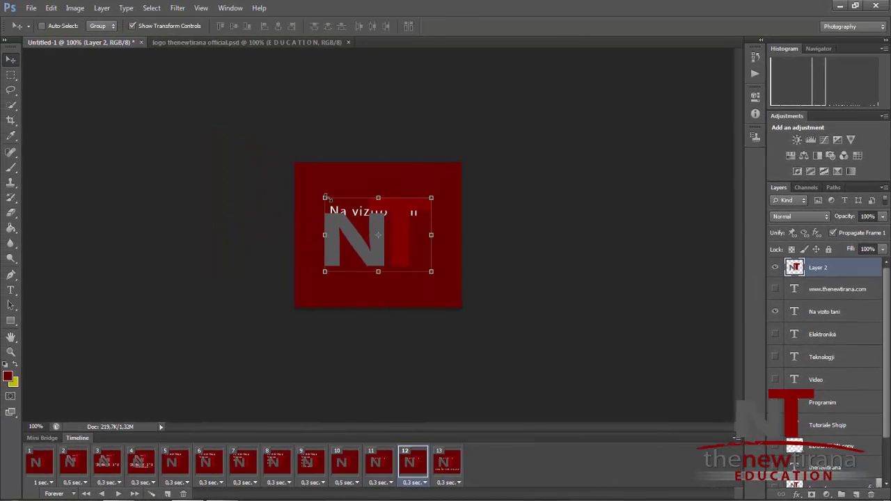
mouse_move(326, 197)
mouse_down()
mouse_move(374, 240)
mouse_move(358, 245)
mouse_up()
key(Return)
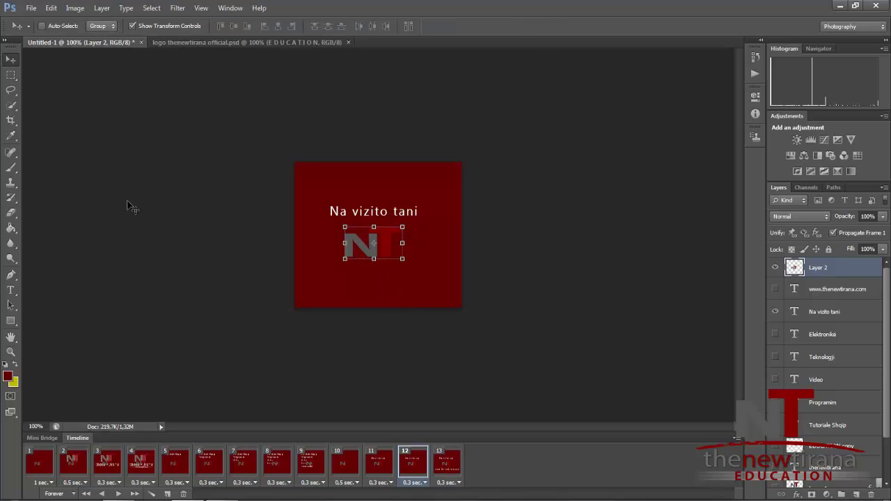
click(10, 74)
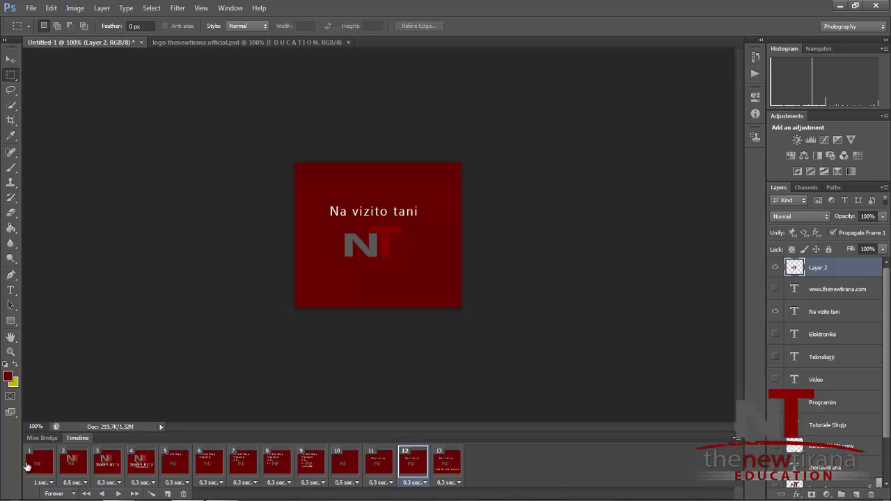
Hide the NT logo layer in frames 1–11 and check it still shows in frame 12.
click(379, 467)
shift+click(54, 466)
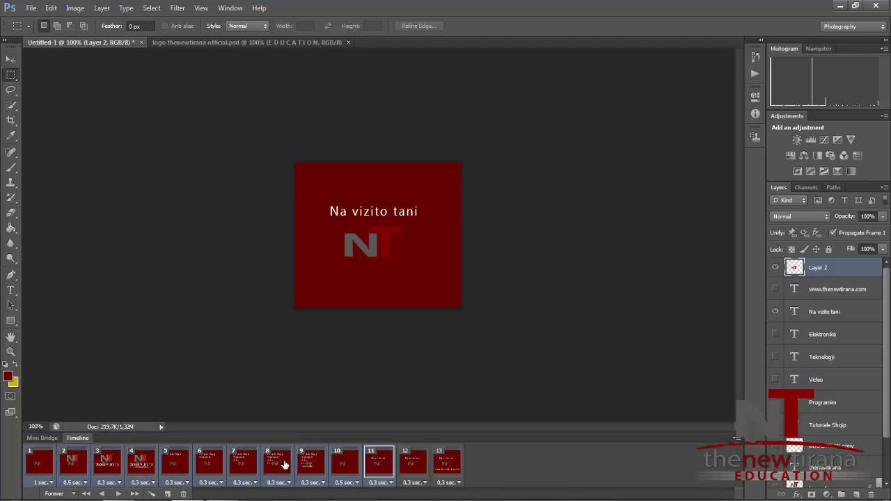
click(775, 267)
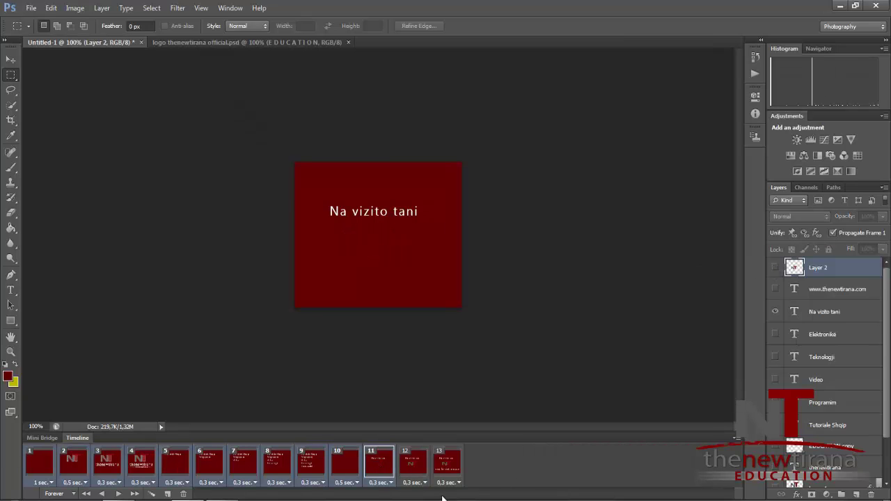
click(411, 470)
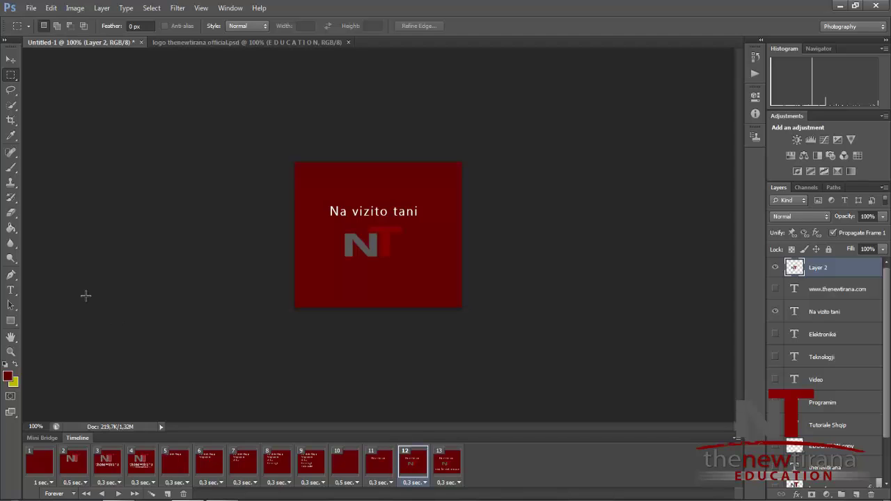
Preview the animation, set frame 13's delay to 1 second, and replay it.
click(451, 474)
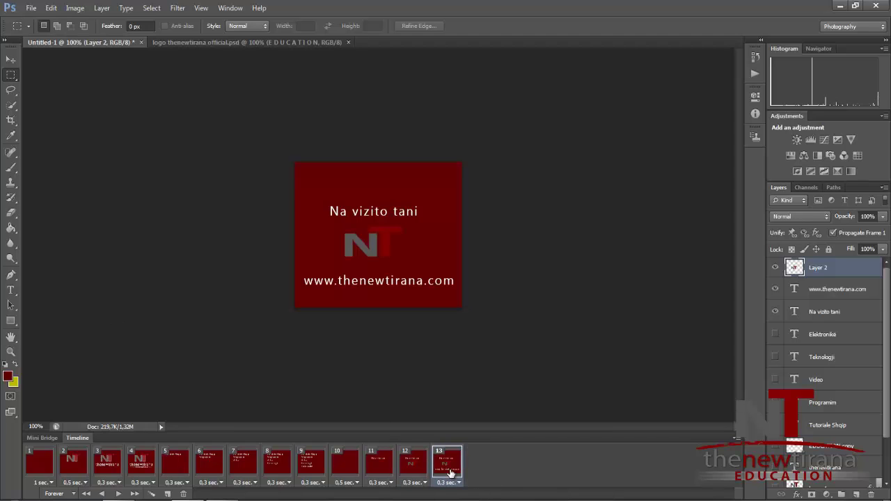
click(87, 493)
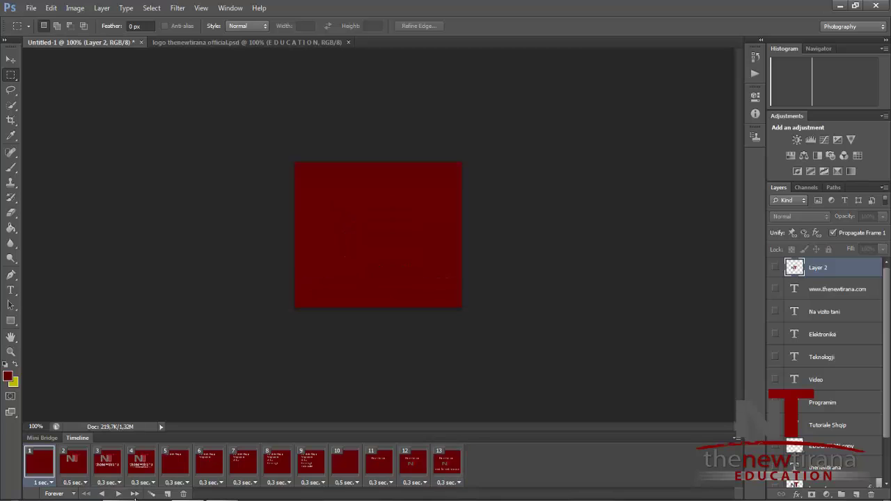
click(118, 494)
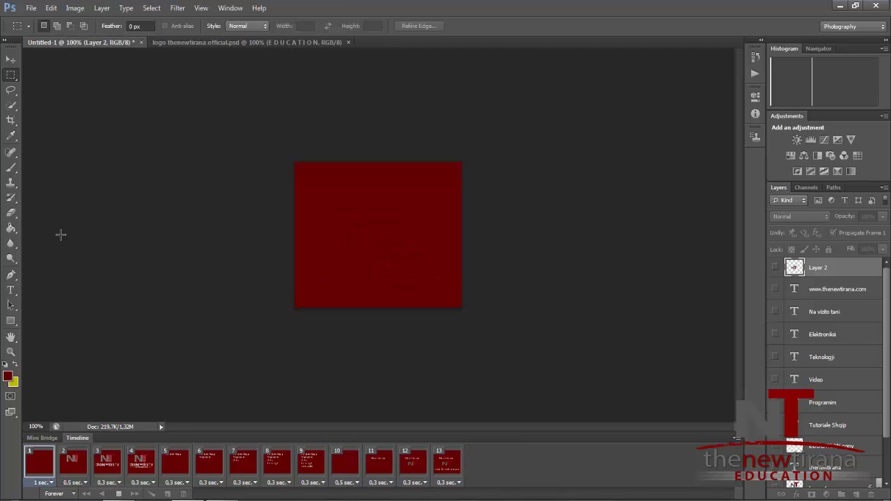
click(449, 483)
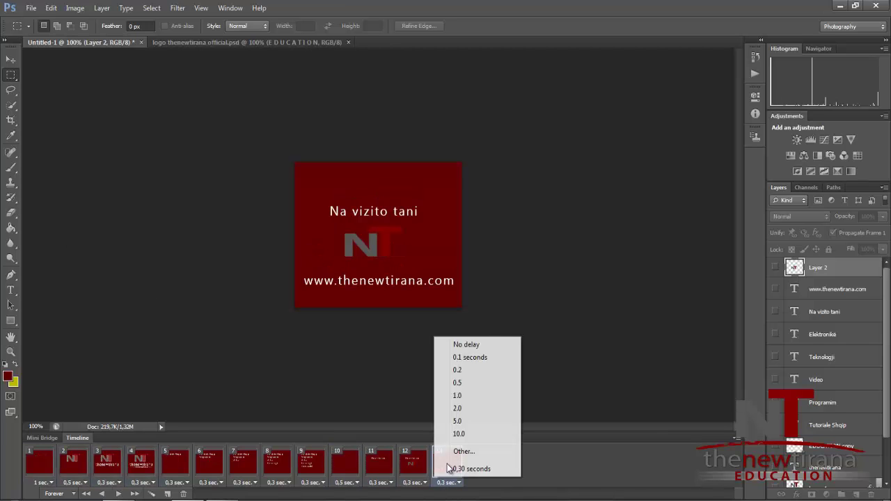
click(465, 396)
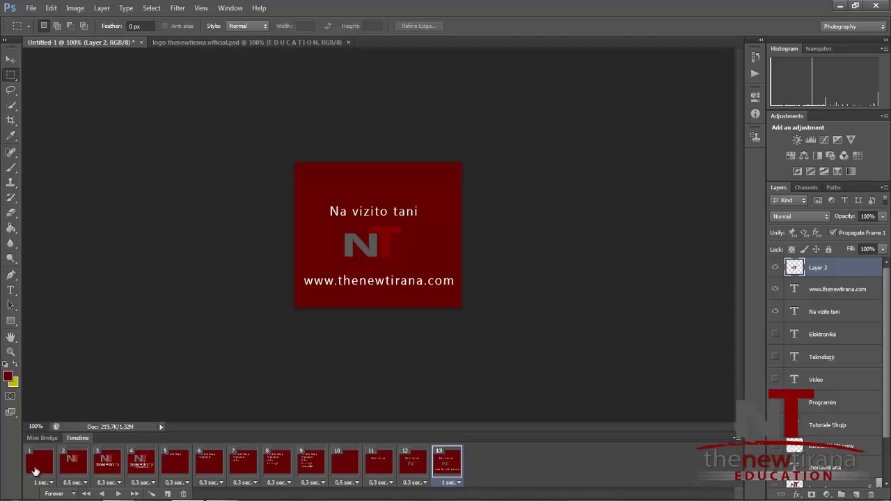
click(35, 472)
click(118, 494)
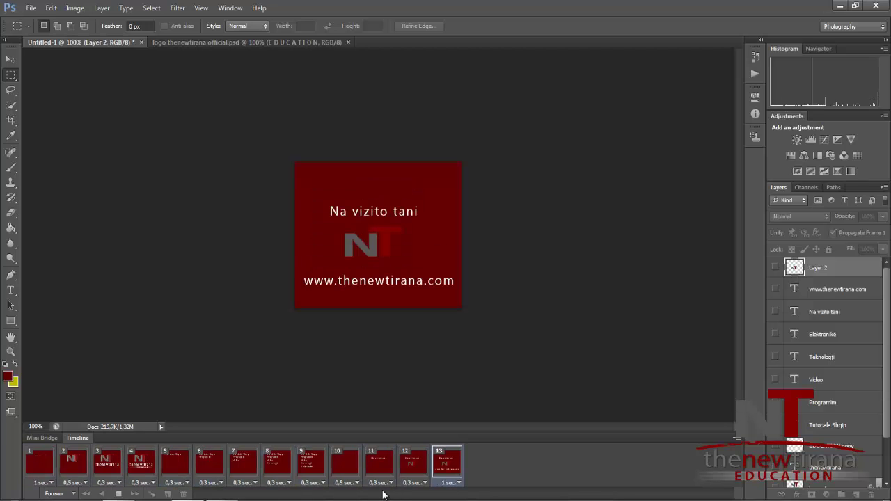
Set frame 9's delay to 1 second and frames 11 and 12 to 0.5 second.
click(312, 482)
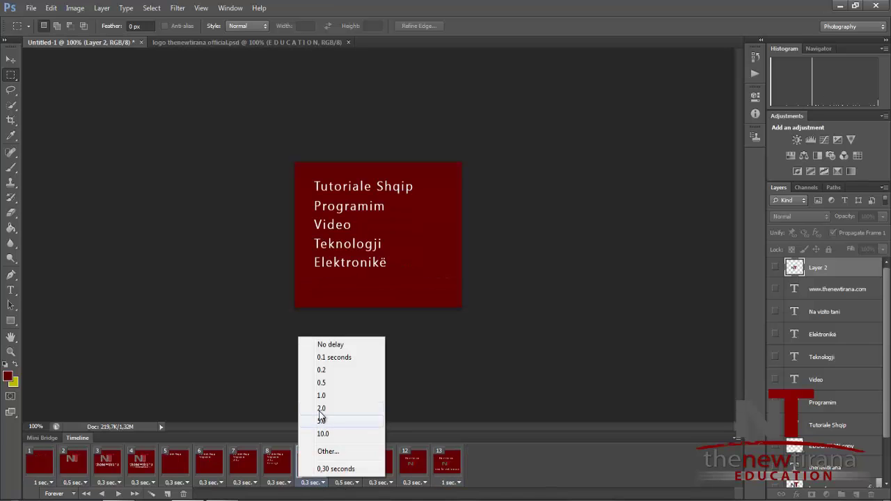
click(320, 399)
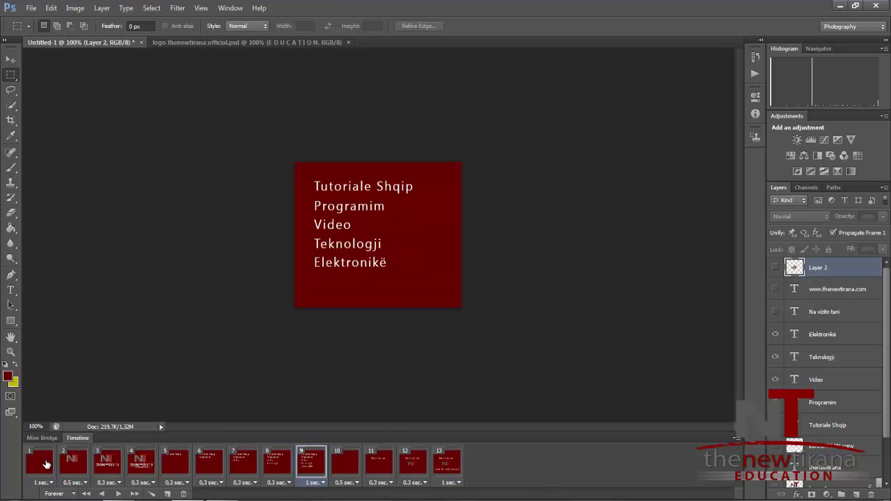
click(382, 483)
click(396, 389)
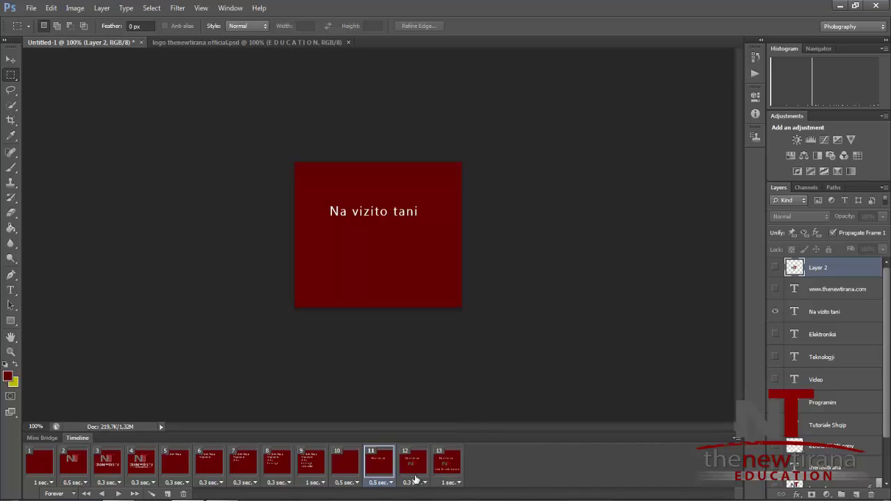
click(415, 481)
click(424, 382)
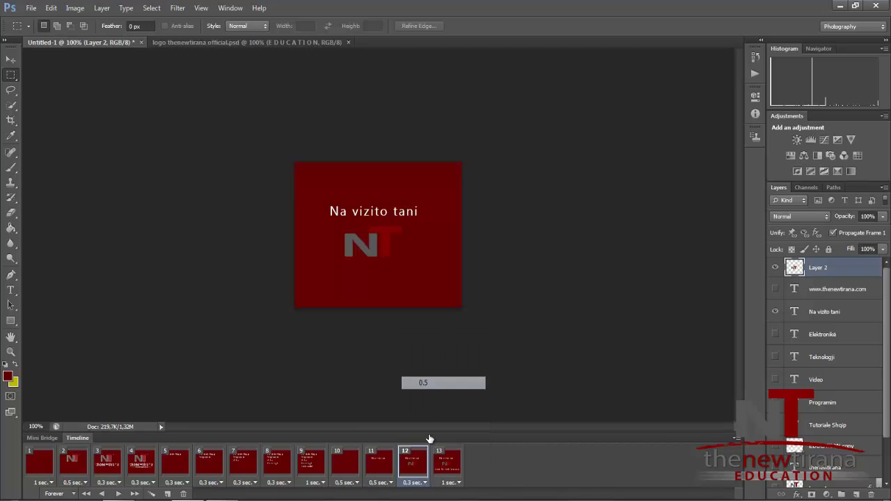
Set frame 13's delay to 2 seconds and duplicate it as frame 14.
click(447, 482)
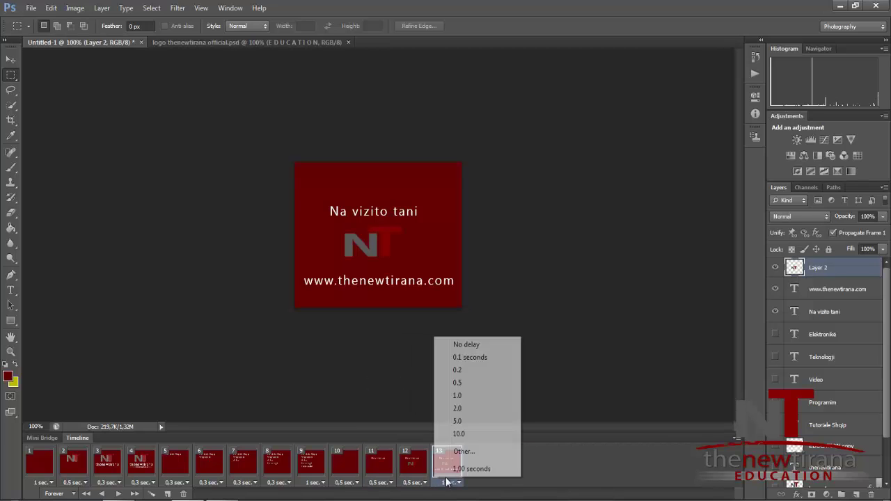
click(453, 412)
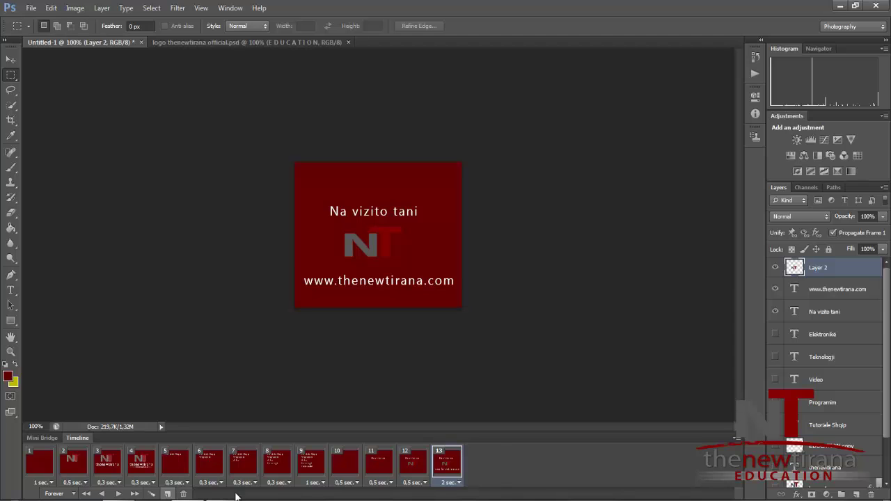
click(168, 494)
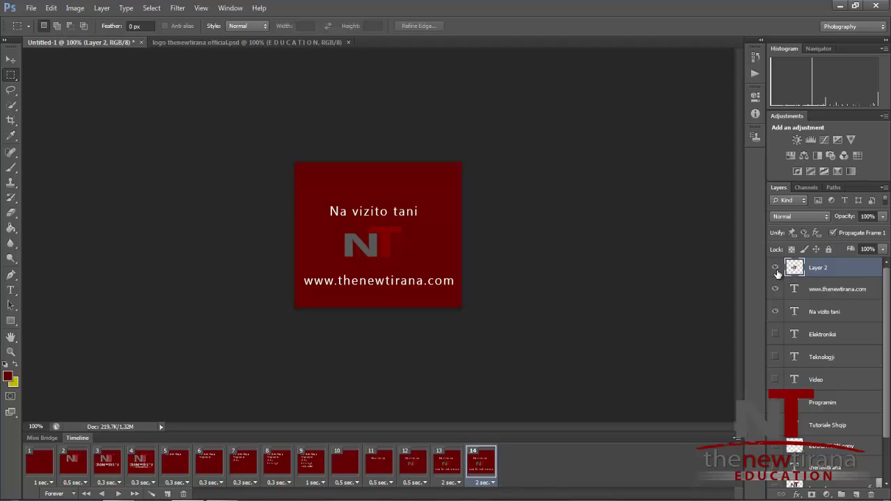
Hide the logo and text layers in frame 14 and give it a 1-second delay.
drag(778, 274, 780, 346)
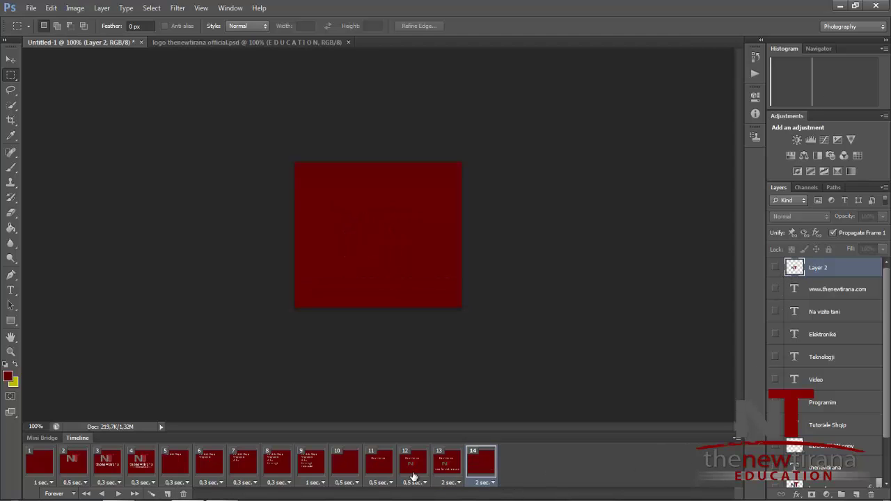
click(493, 488)
click(497, 395)
Step through frames 7–14, then play and stop the finished animation.
click(264, 465)
click(239, 465)
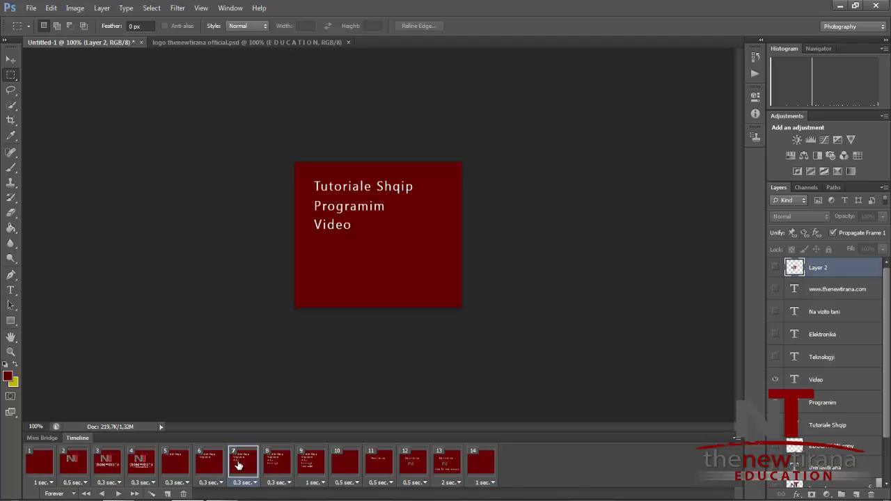
click(282, 465)
click(321, 467)
click(353, 467)
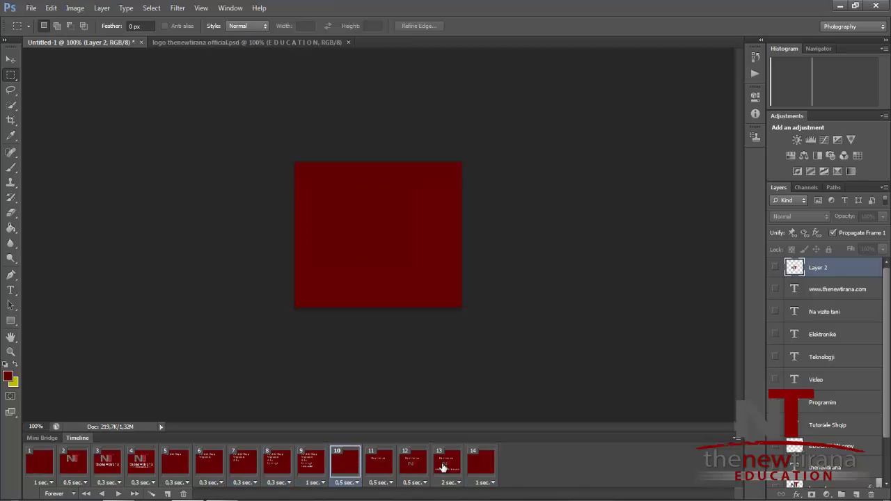
click(442, 468)
click(473, 470)
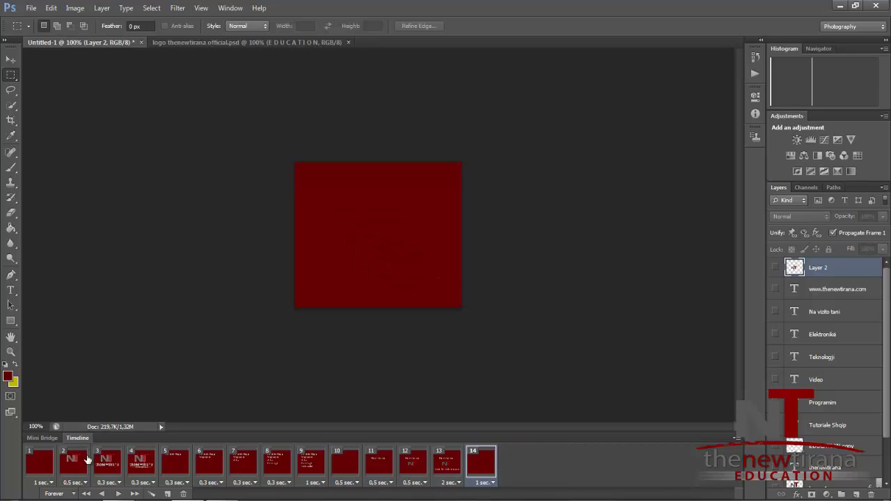
click(54, 464)
click(118, 493)
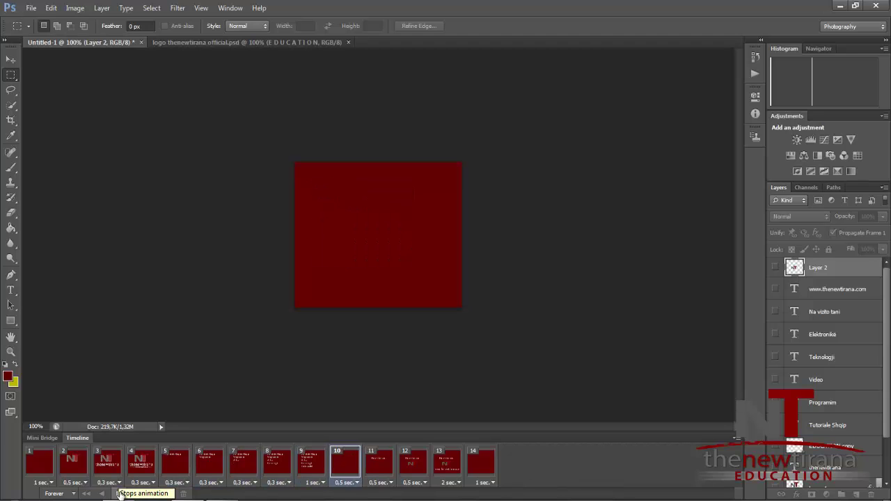
click(119, 494)
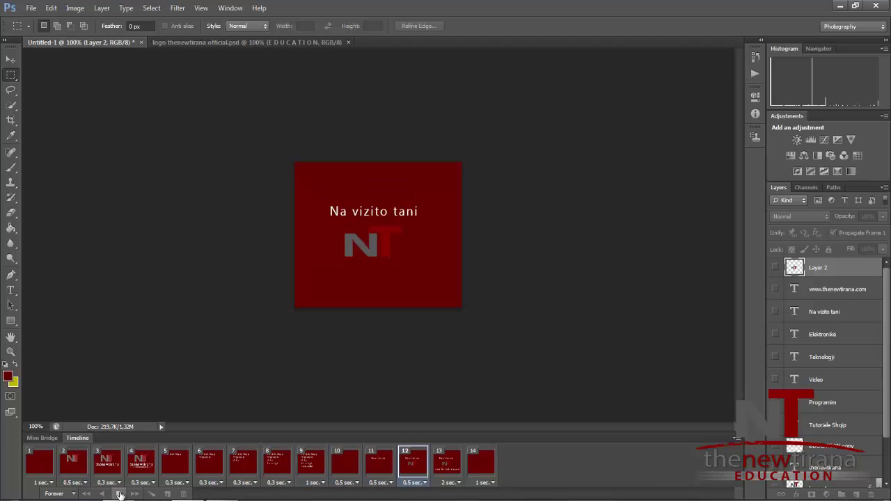
click(120, 495)
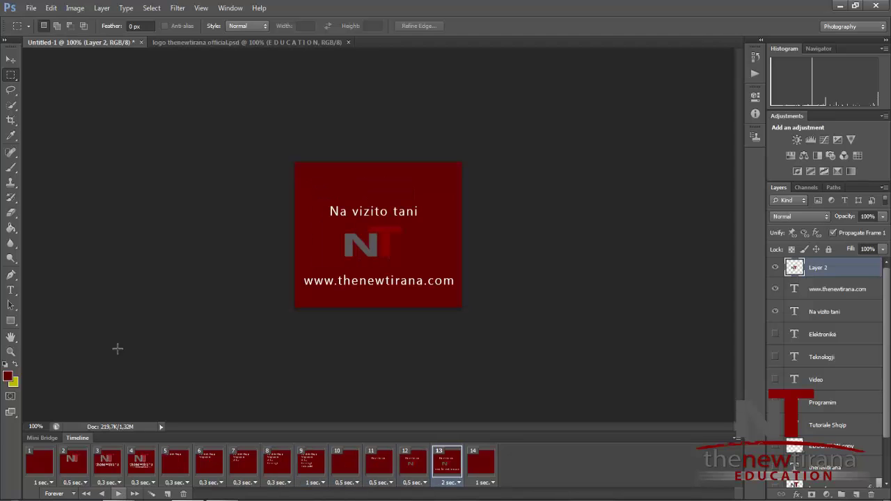
Cancel a Save As, then open Save for Web with the 300×250 animation as a 256-colour GIF.
click(30, 8)
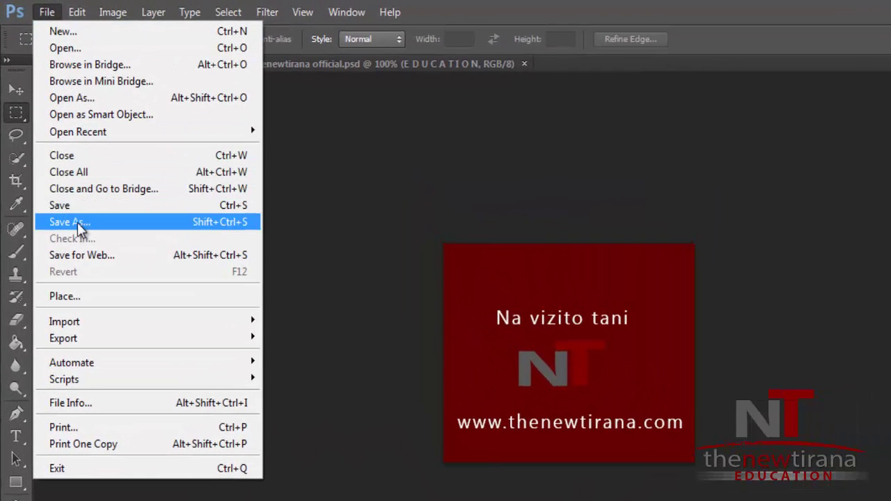
click(76, 222)
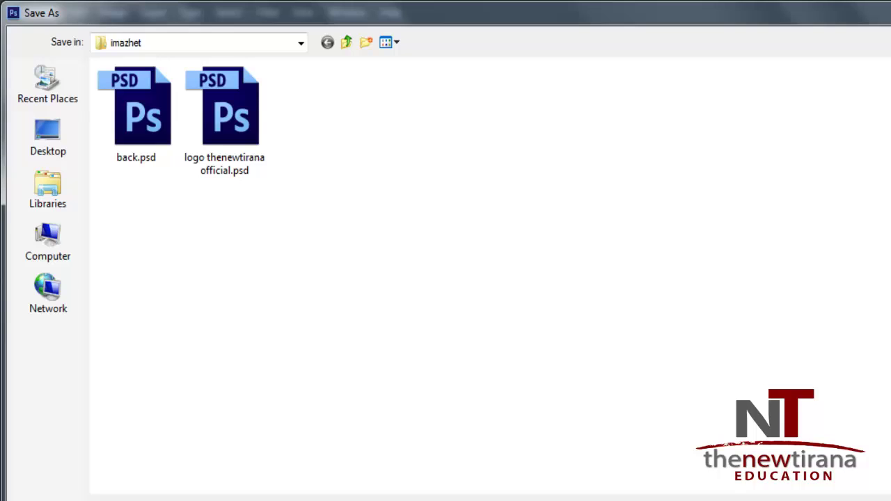
key(Escape)
click(46, 11)
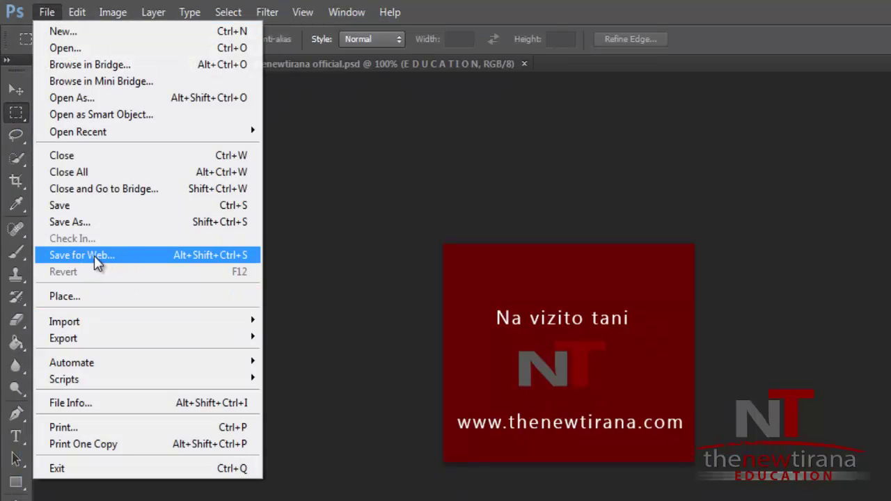
click(96, 257)
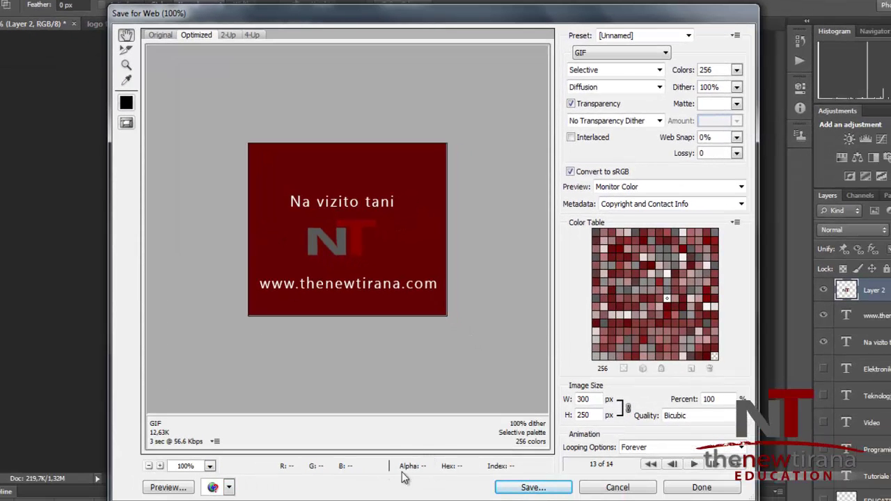
Play the GIF in the Save for Web preview, then preview it in the browser.
click(694, 464)
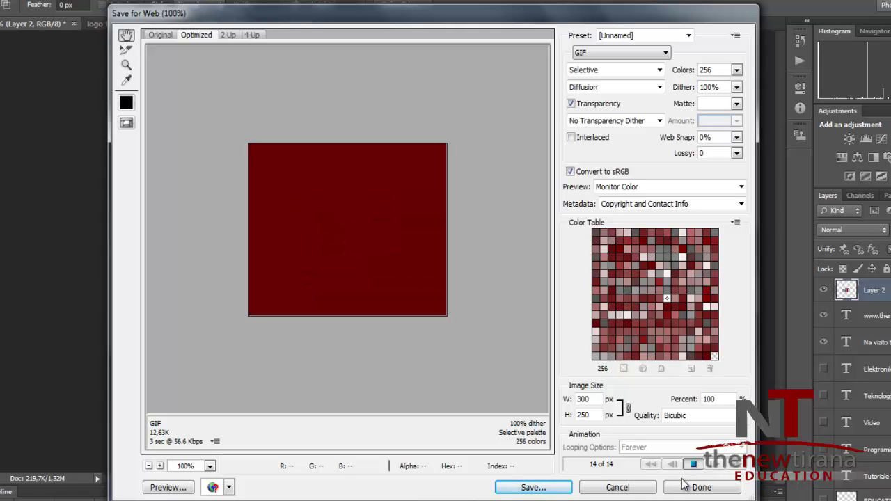
click(169, 487)
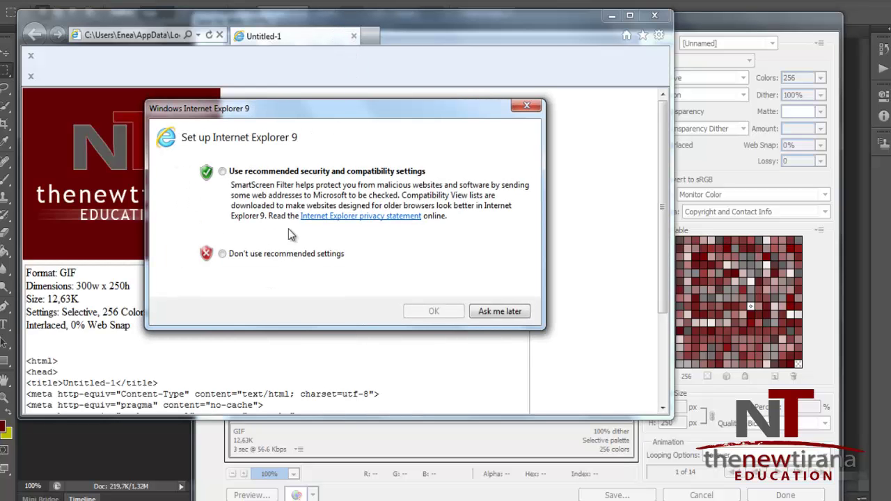
Close Internet Explorer's setup prompt with recommended settings to watch the GIF preview.
drag(354, 108, 509, 105)
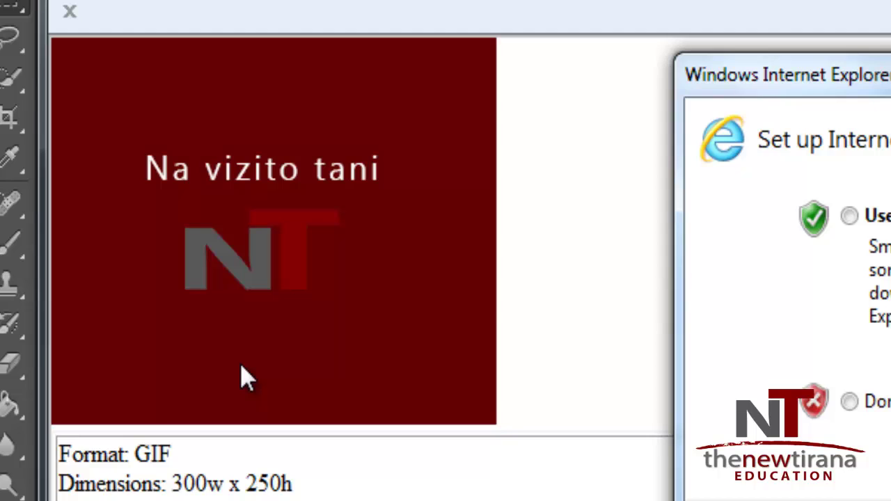
click(848, 216)
key(Return)
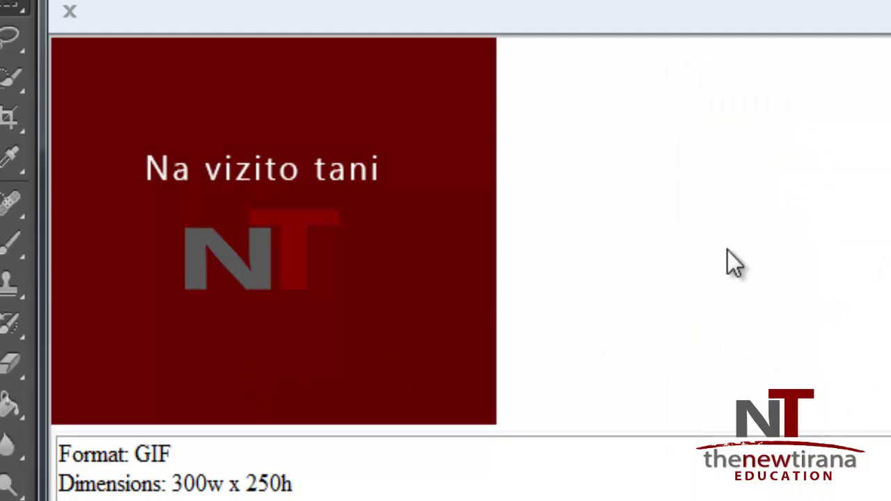